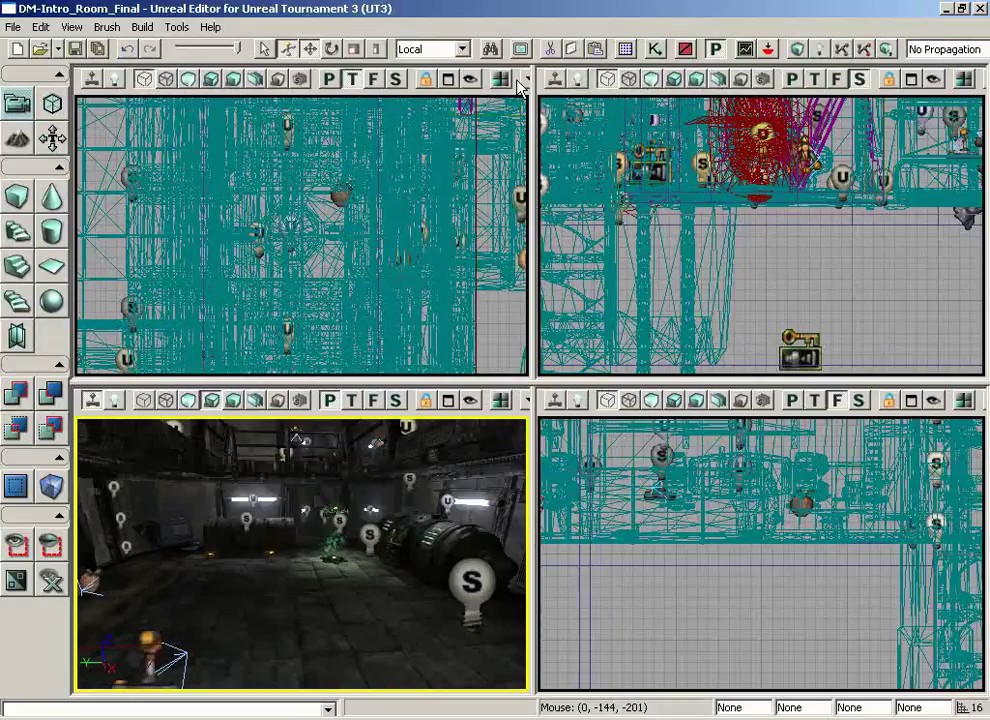
# - Open the Actor Classes browser from View > Browser Windows
pyautogui.click(71, 27)
pyautogui.moveTo(66, 45)
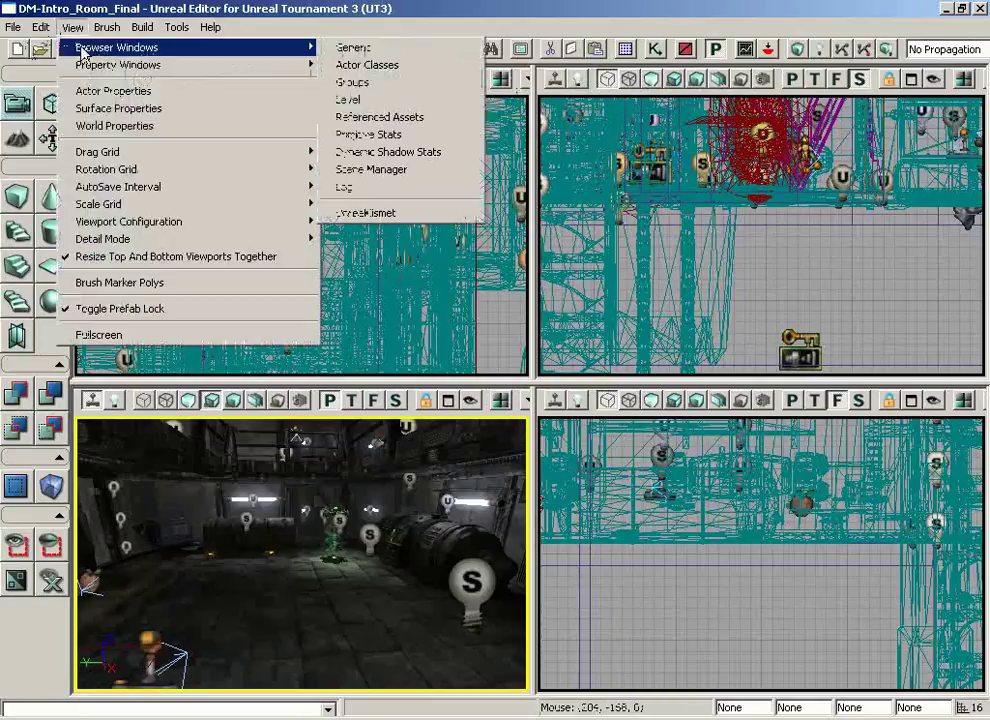
pyautogui.click(408, 68)
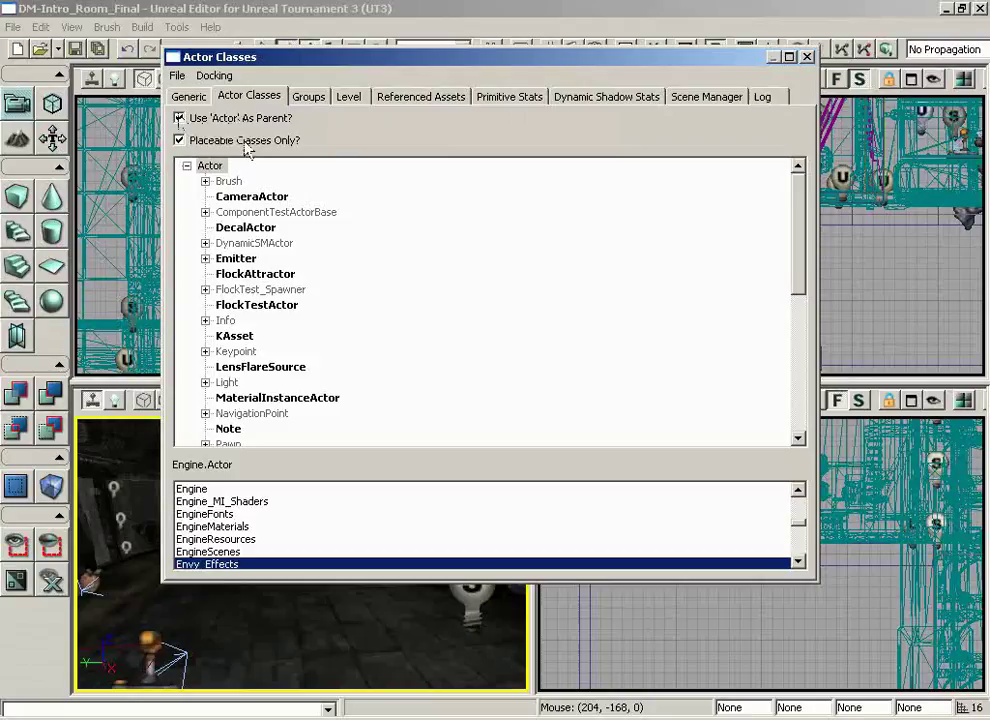
# - Toggle 'Use Actor As Parent?' and 'Placeable Classes Only?' off, then back on
pyautogui.click(180, 118)
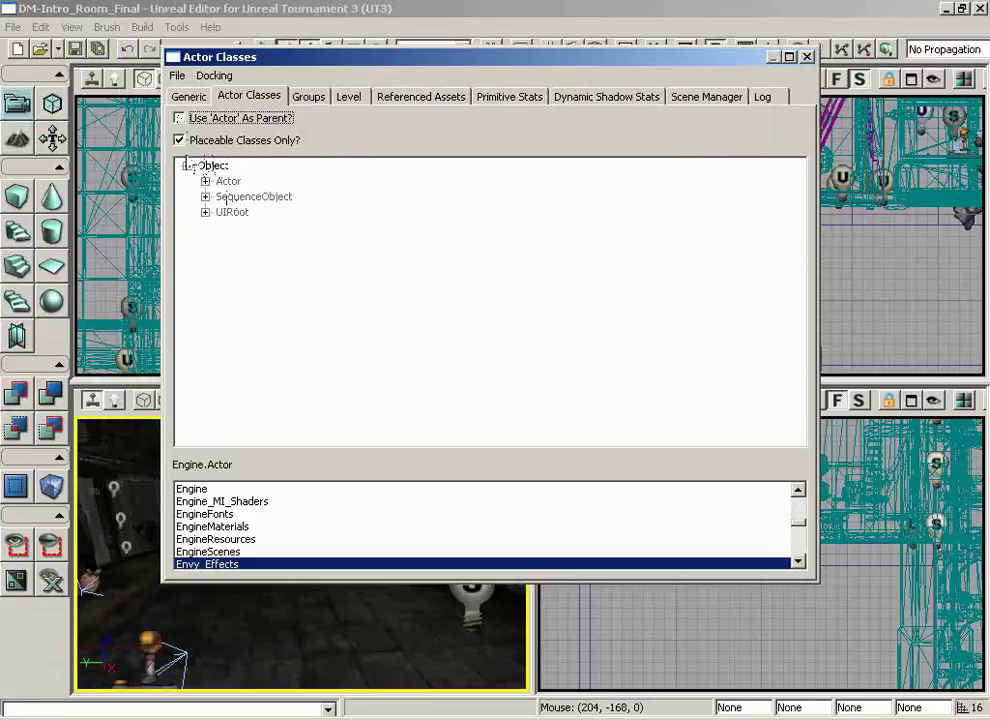
pyautogui.click(179, 118)
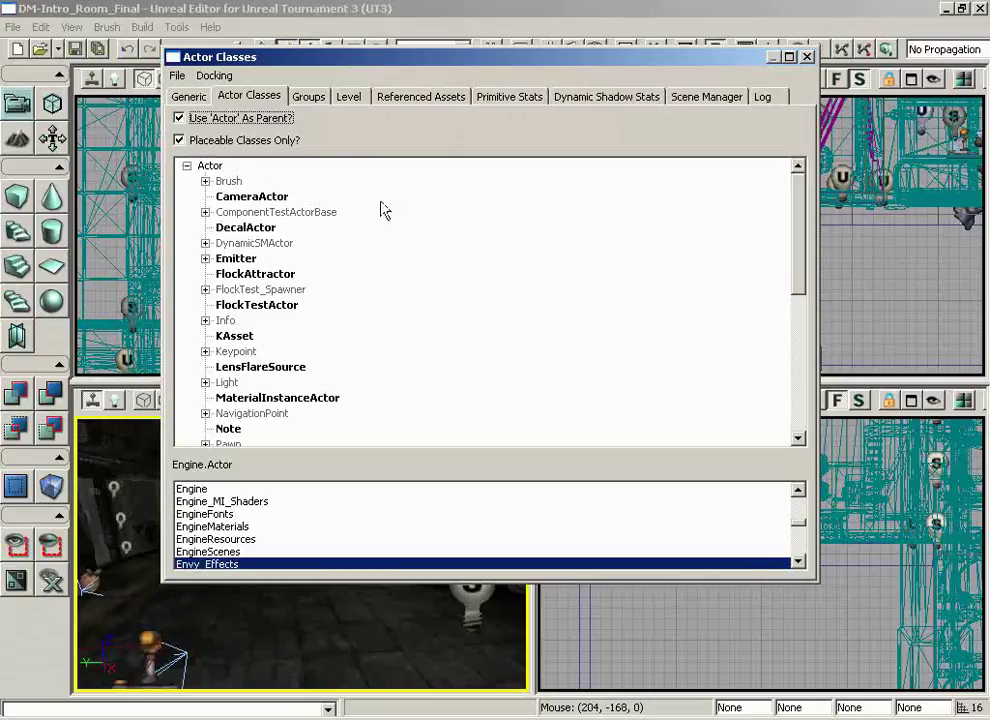
pyautogui.click(179, 141)
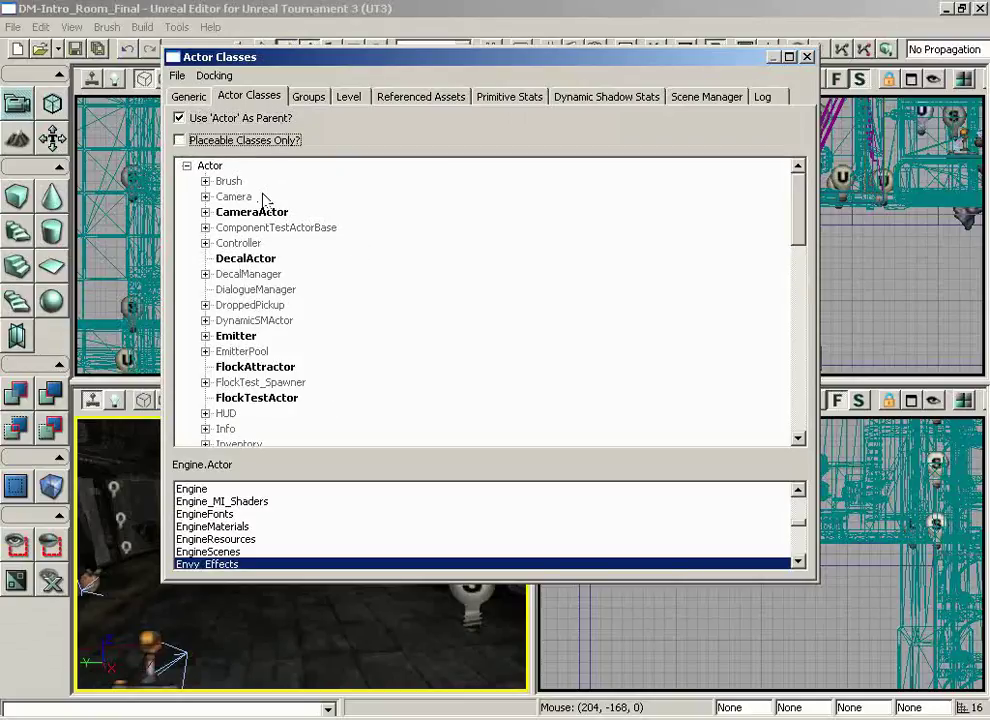
pyautogui.click(181, 141)
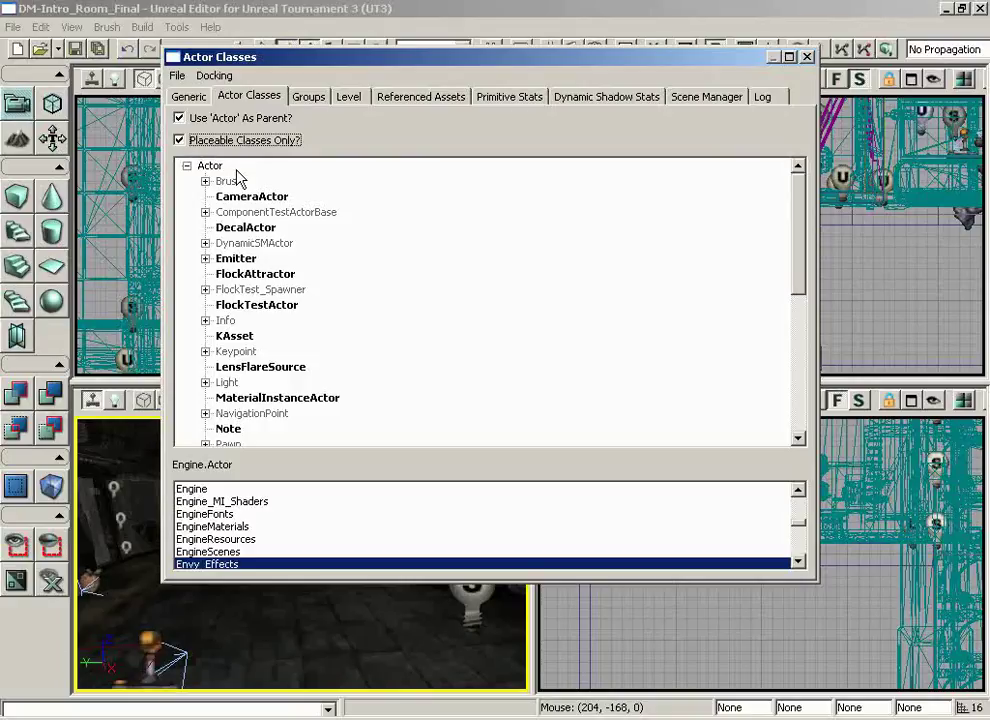
pyautogui.click(220, 517)
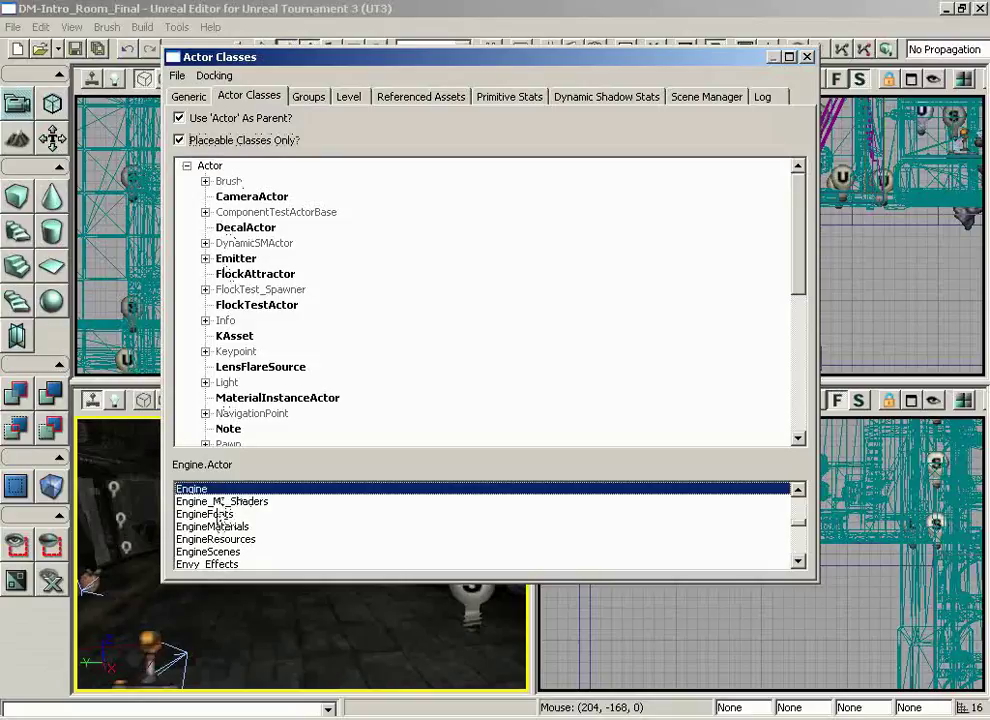
pyautogui.click(219, 514)
pyautogui.click(224, 539)
pyautogui.click(227, 552)
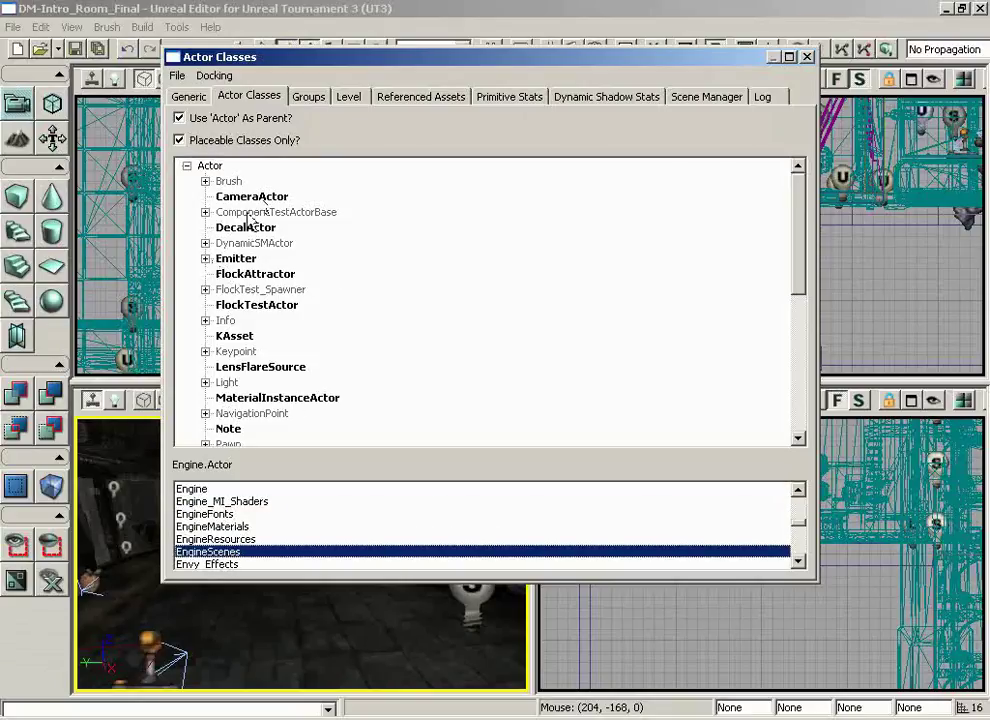
pyautogui.click(219, 514)
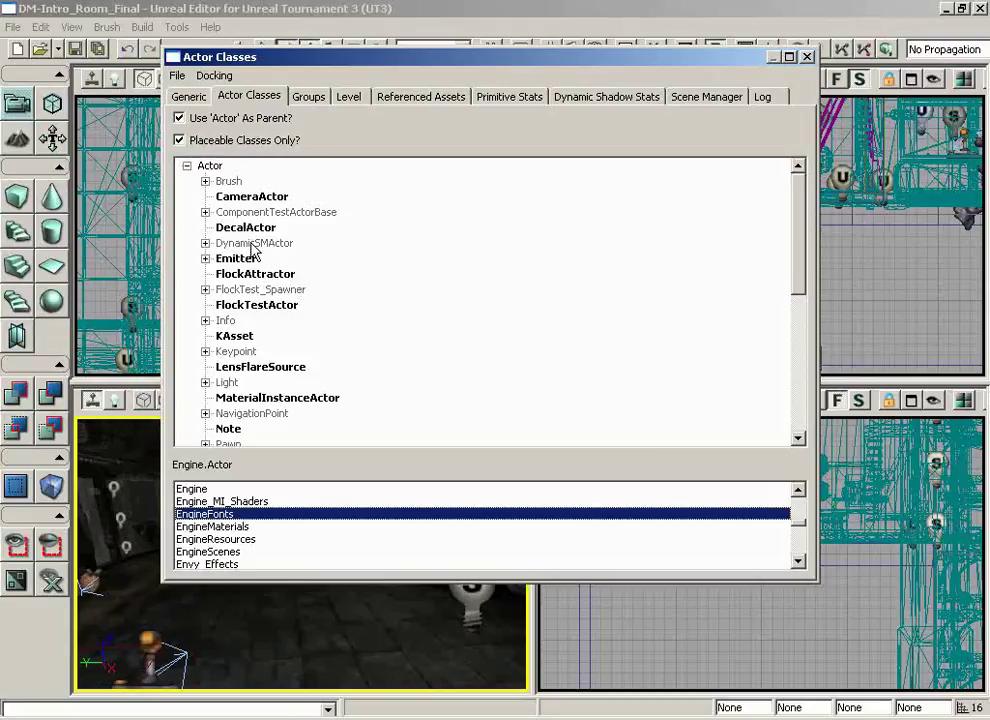
pyautogui.click(228, 539)
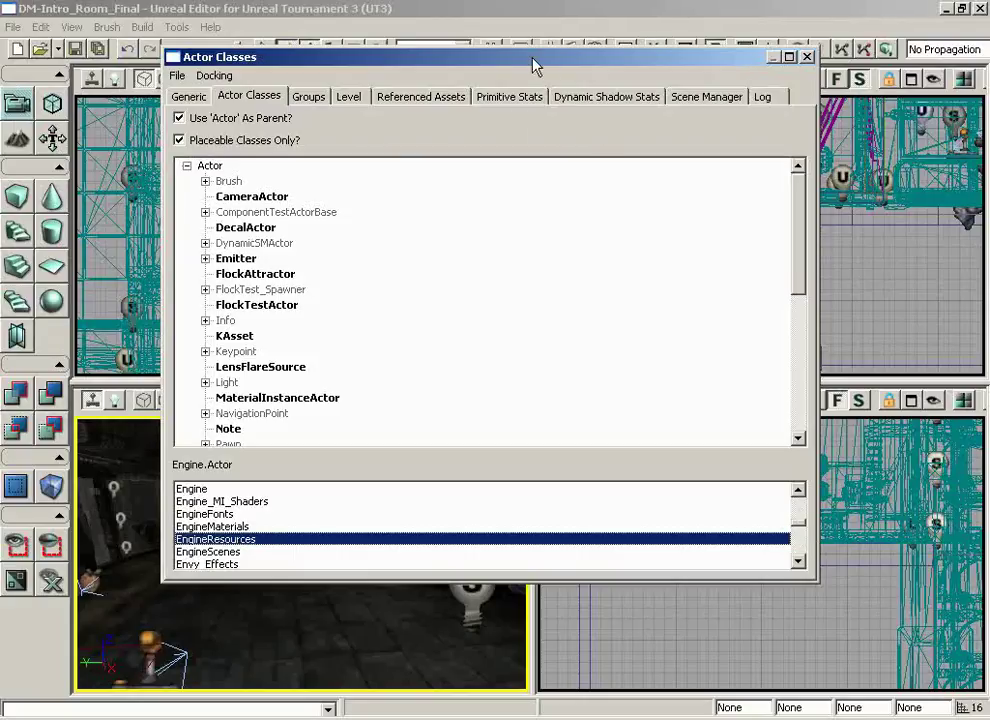
# - Drag the Actor Classes window right and select MaterialInstanceActor in the class tree
pyautogui.moveTo(532, 58); pyautogui.dragTo(703, 51)
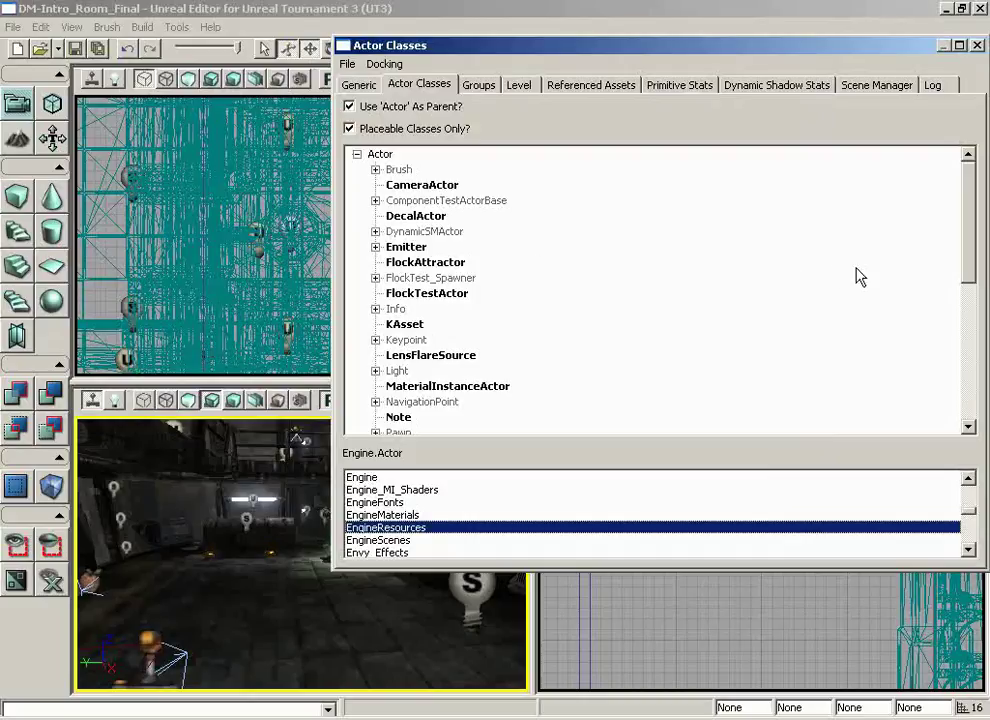
pyautogui.moveTo(968, 236); pyautogui.dragTo(968, 294)
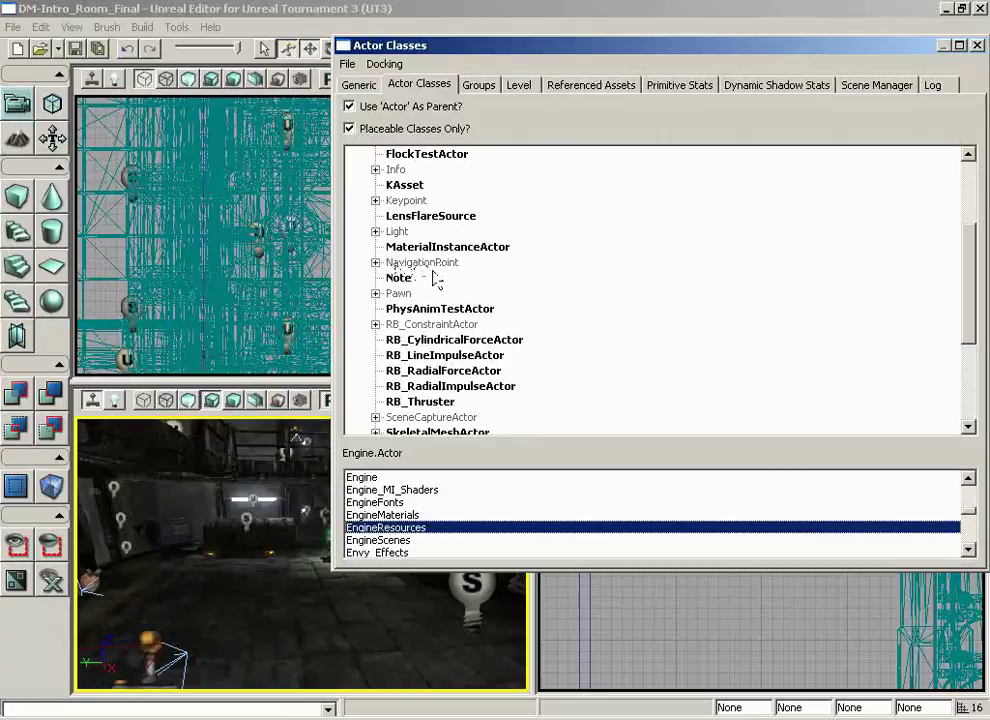
pyautogui.click(426, 249)
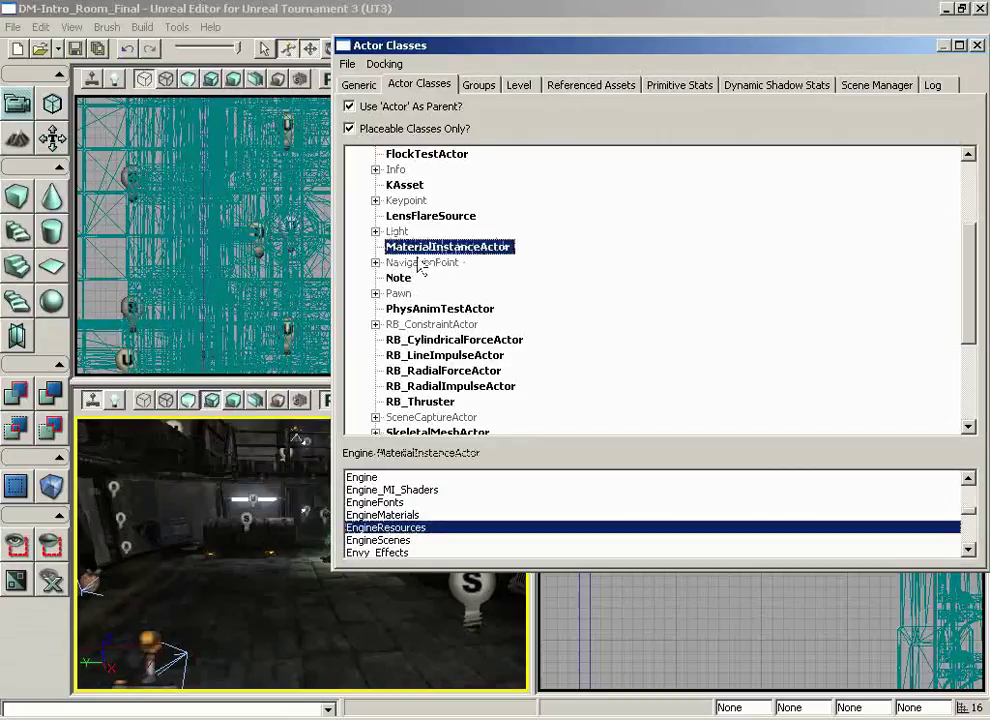
pyautogui.click(398, 279)
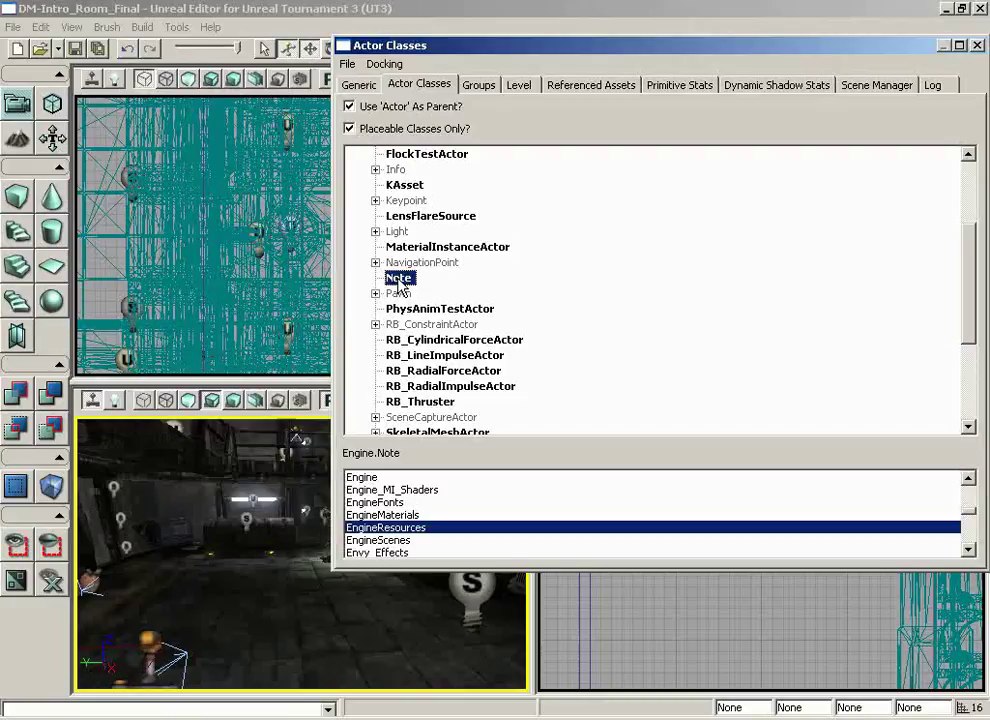
pyautogui.press('Up')
pyautogui.press('Up')
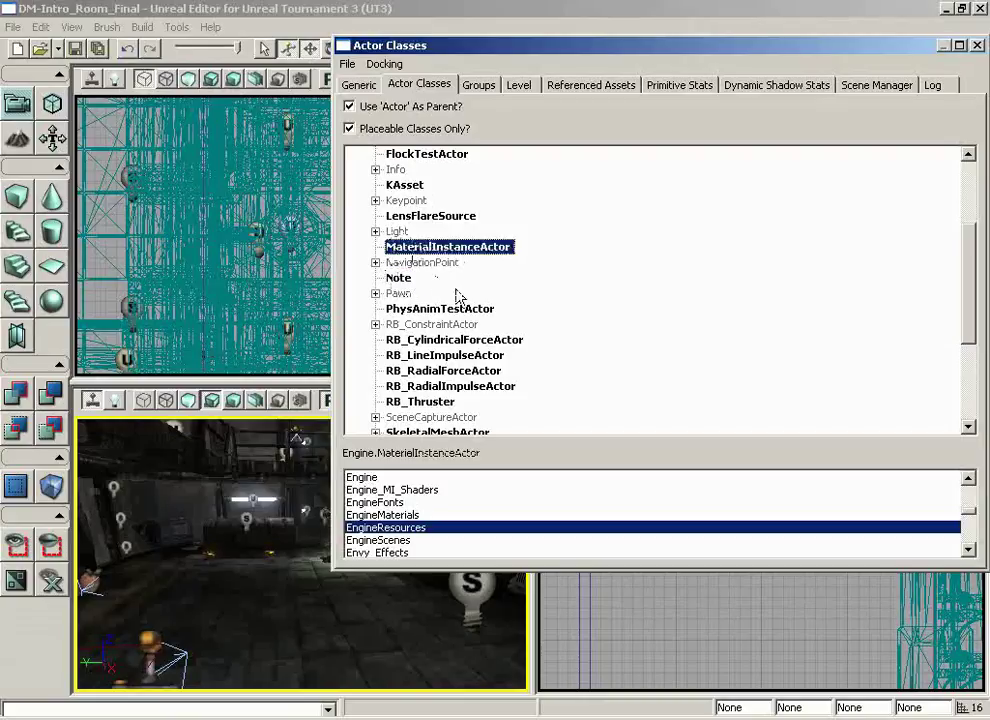
pyautogui.rightClick(190, 616)
# - Expand NavigationPoint and browse its subclasses CoverLink, DoorMarker and Ladder
pyautogui.click(450, 264)
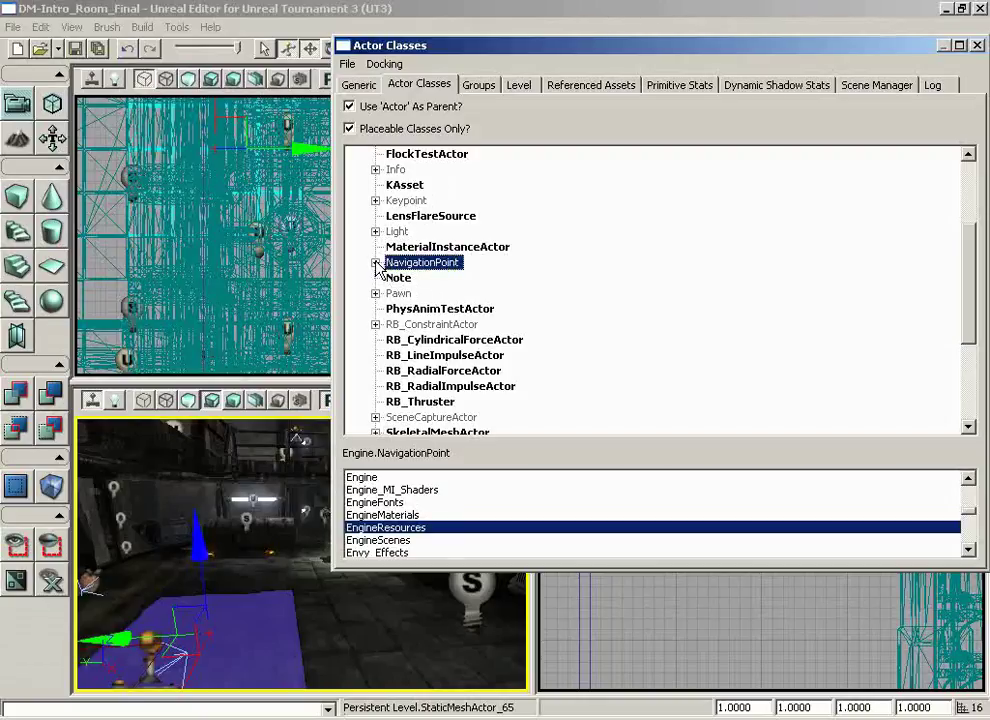
pyautogui.click(376, 263)
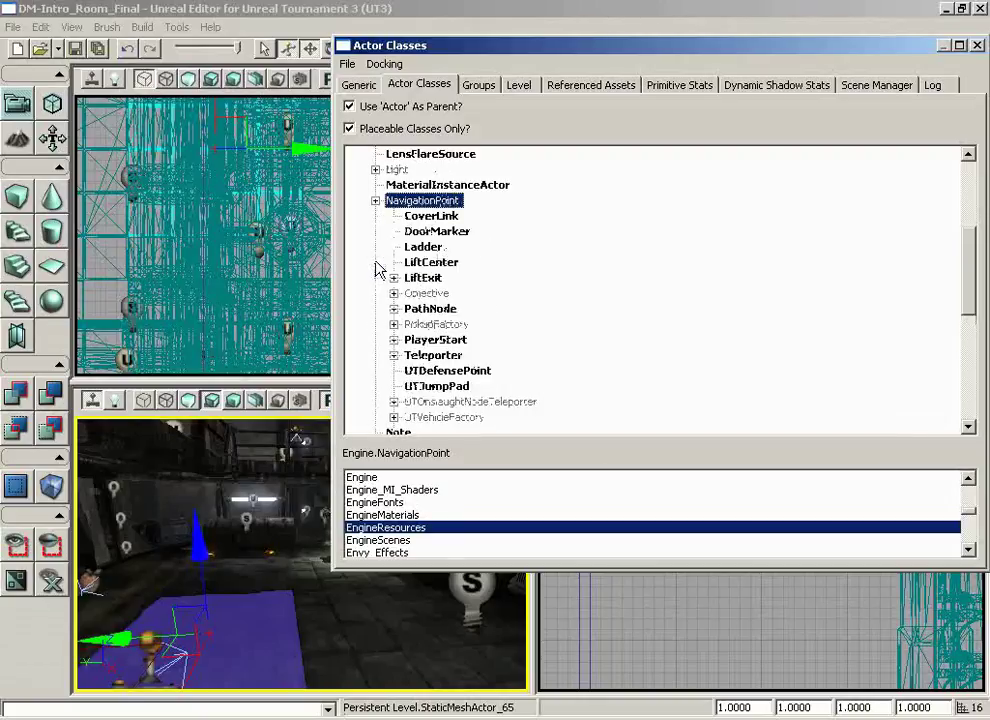
pyautogui.click(442, 221)
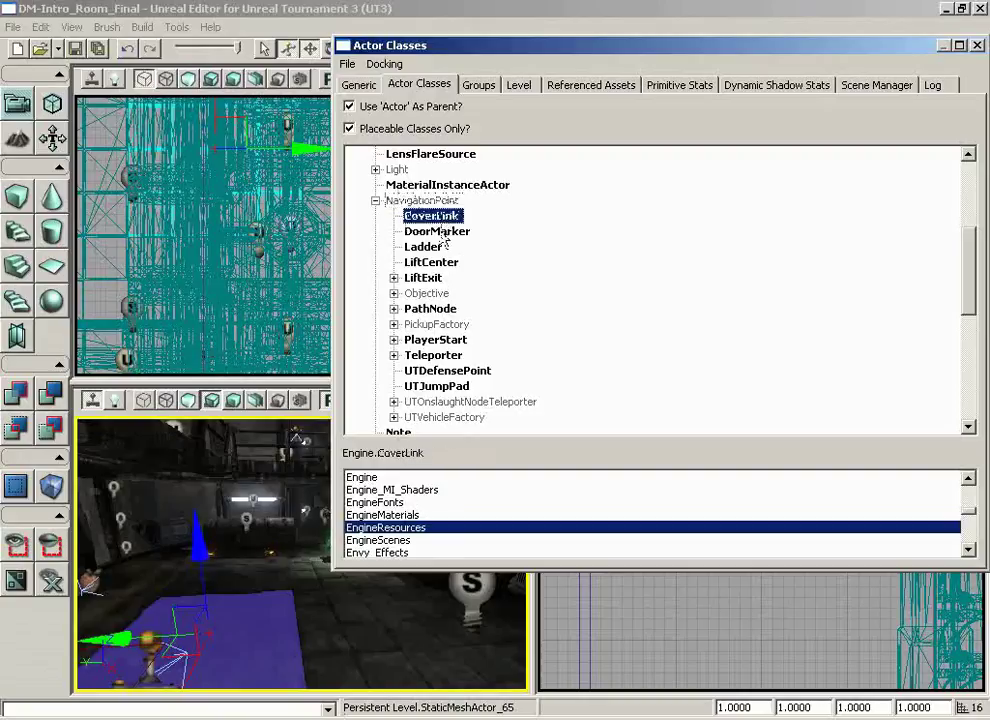
pyautogui.click(438, 233)
pyautogui.click(430, 247)
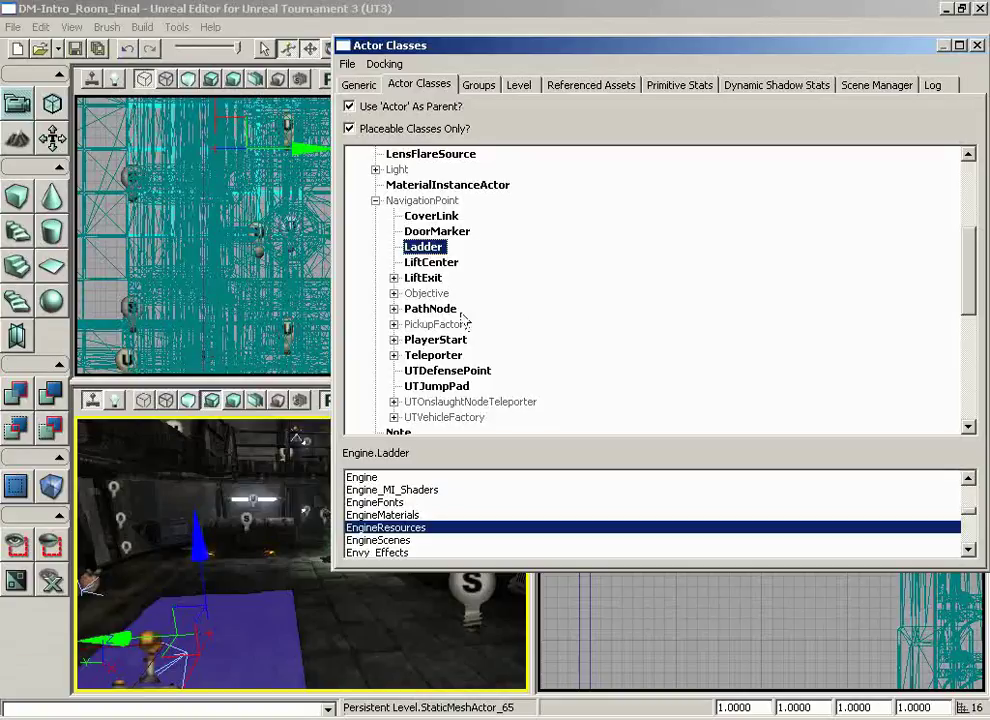
# - Select UTWeaponPickupFactory under PickupFactory > UTPickupFactory, close the browser, and fly down the corridor
pyautogui.click(394, 324)
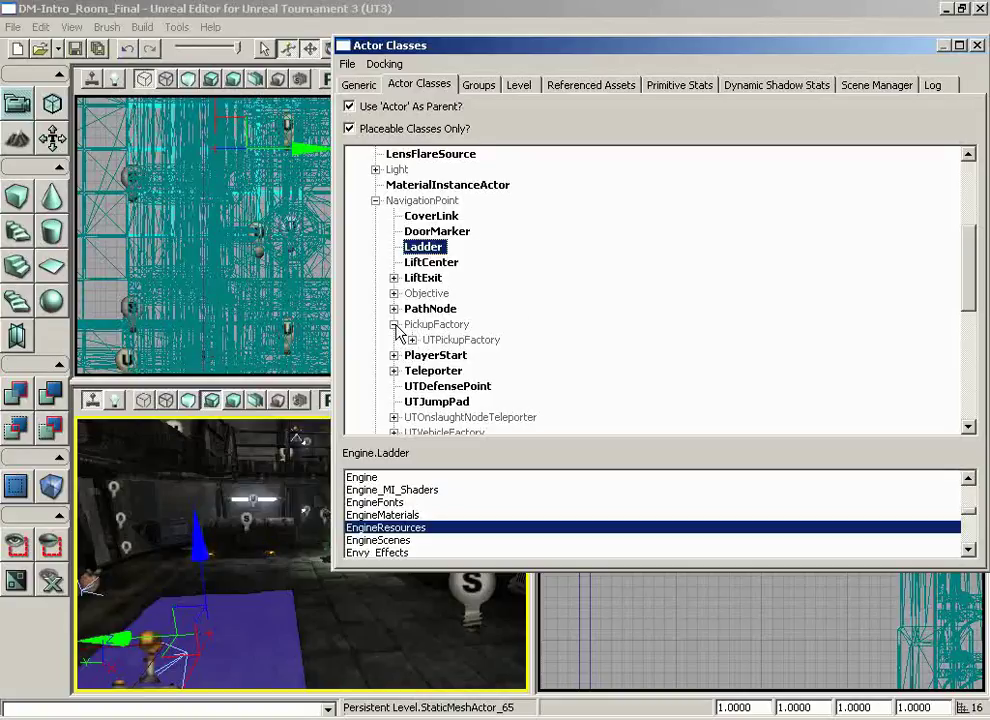
pyautogui.click(411, 340)
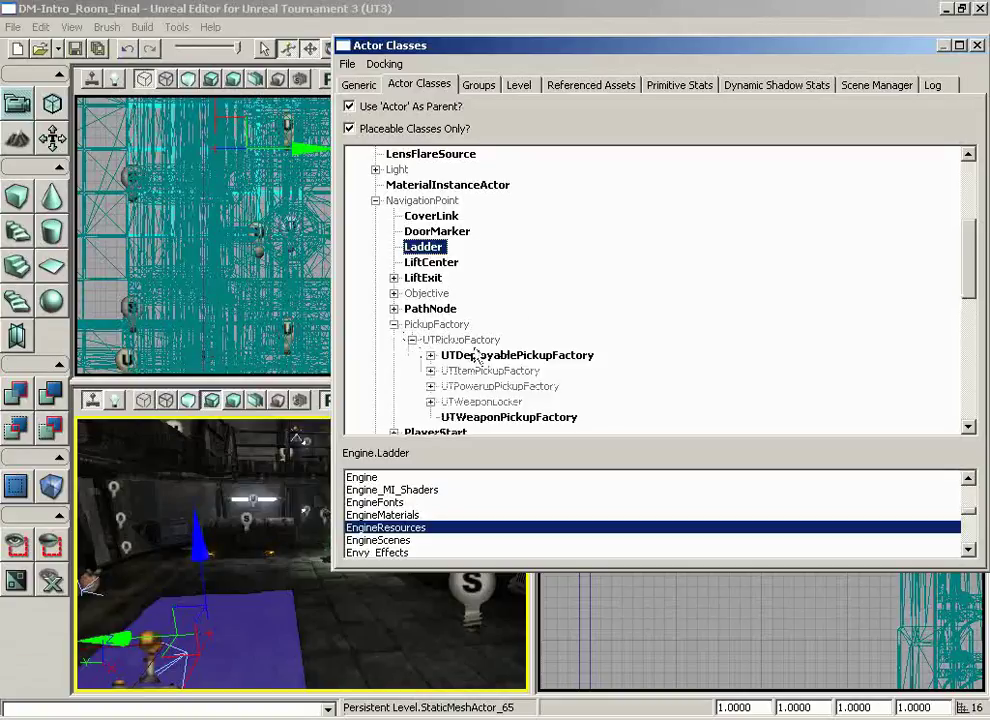
pyautogui.moveTo(968, 268); pyautogui.dragTo(968, 298)
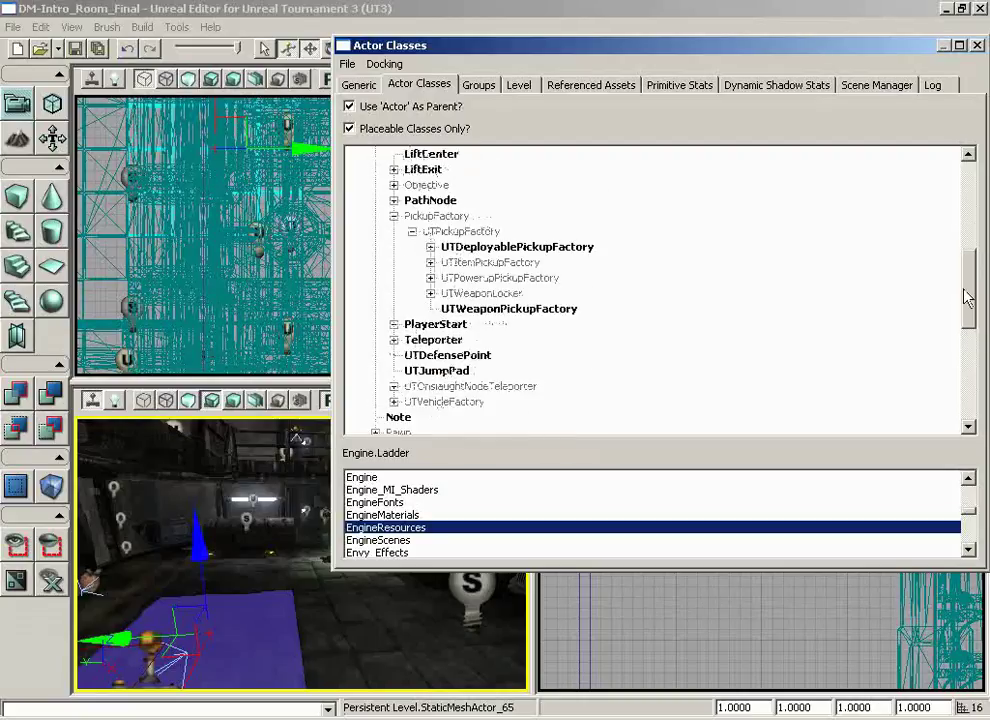
pyautogui.click(505, 312)
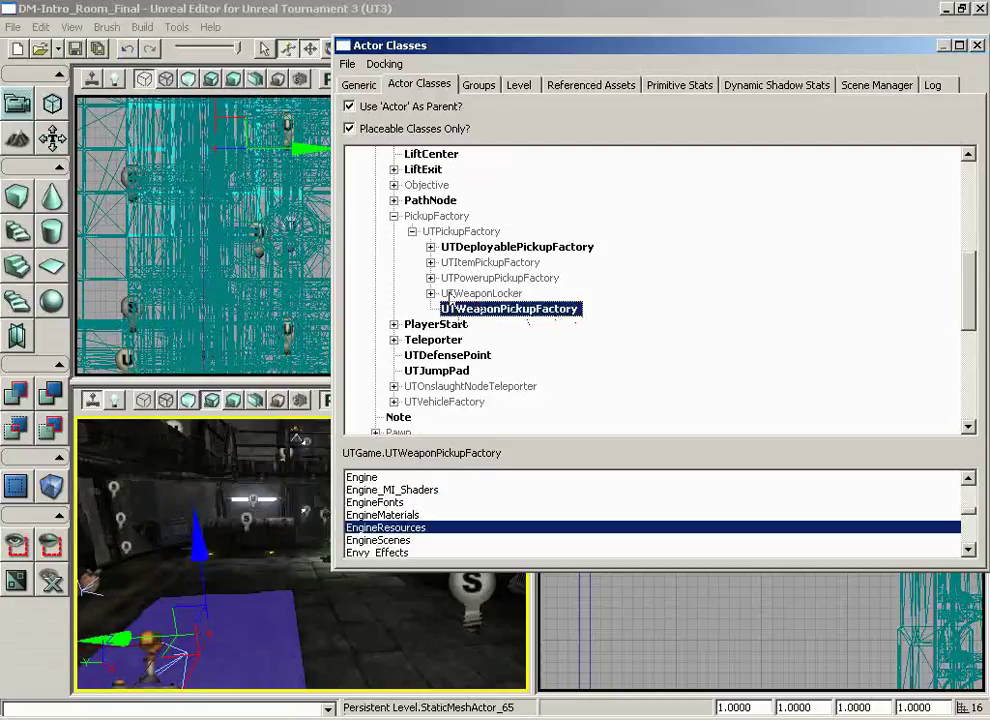
pyautogui.click(977, 45)
pyautogui.moveTo(518, 592); pyautogui.dragTo(354, 651)
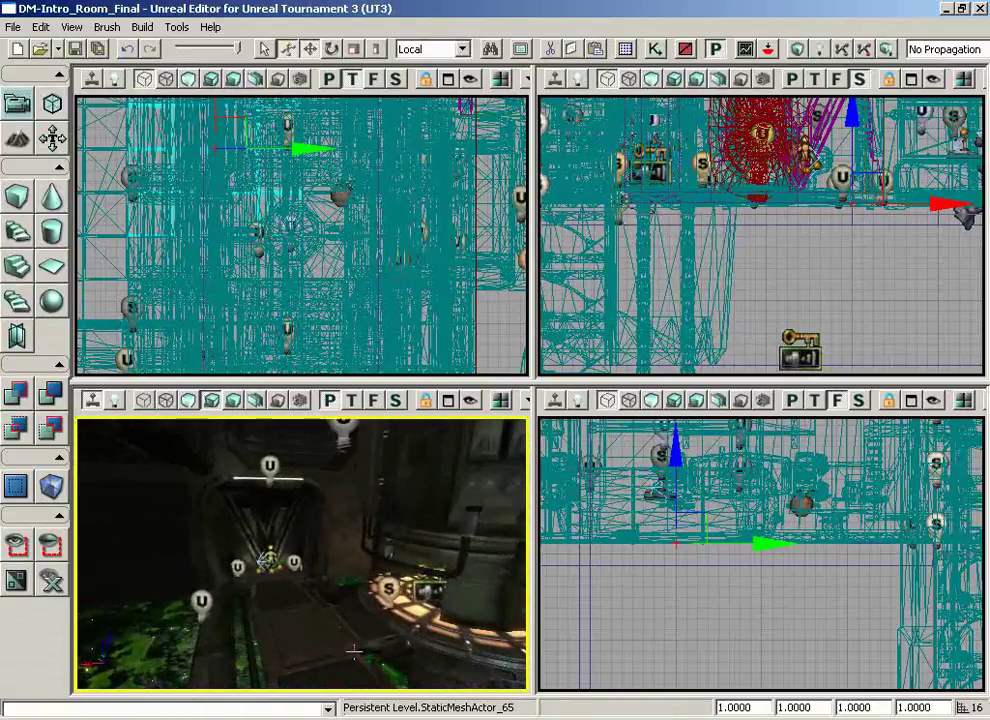
# - Add a UTWeaponPickupFactory in the corridor and set its WeaponPickupClass to UTWeap_Stinger
pyautogui.rightClick(296, 640)
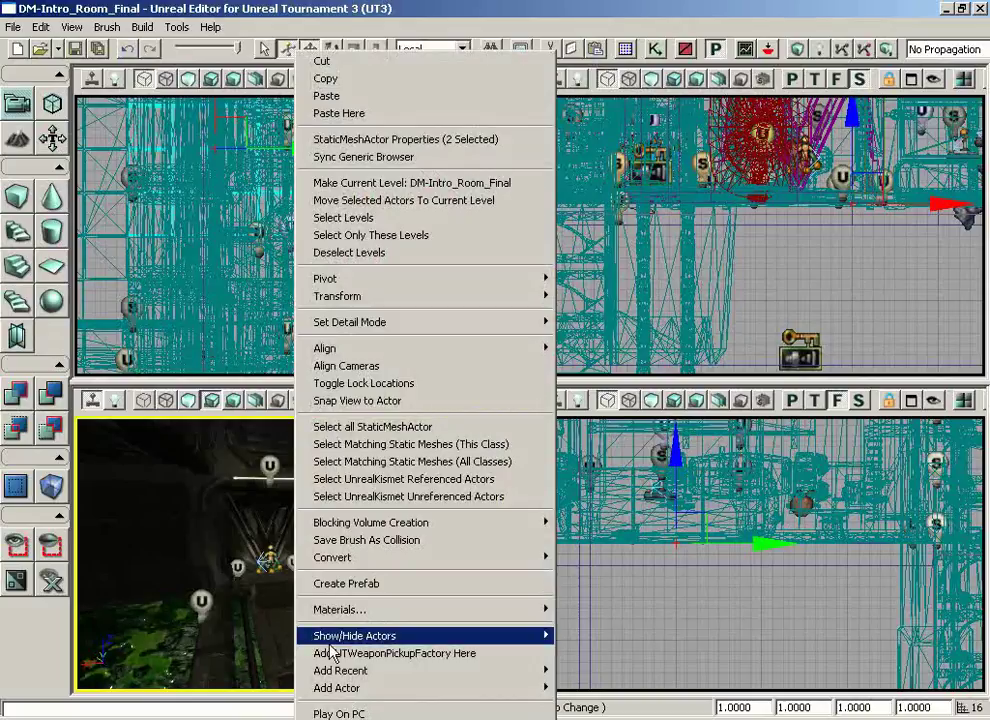
pyautogui.click(425, 662)
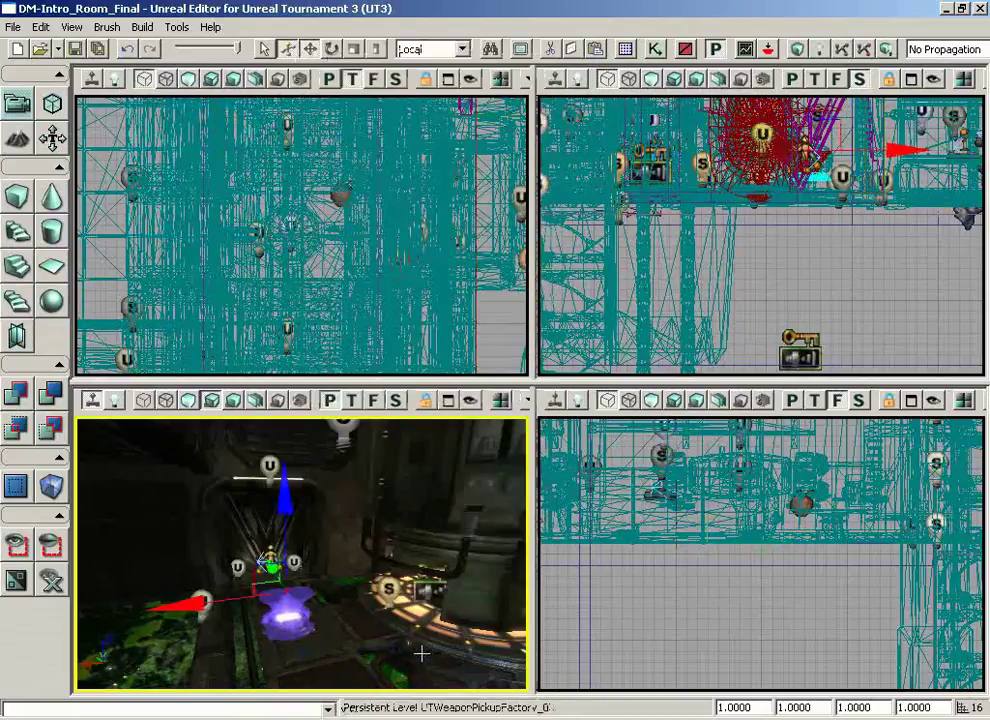
pyautogui.moveTo(357, 628); pyautogui.dragTo(350, 622)
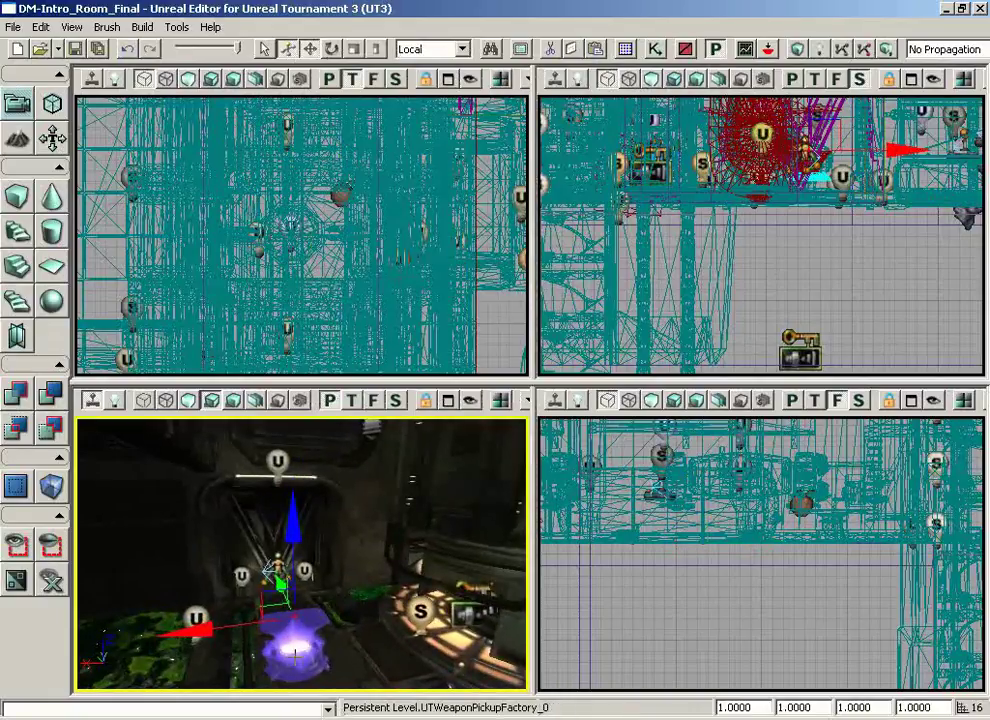
pyautogui.press('F4')
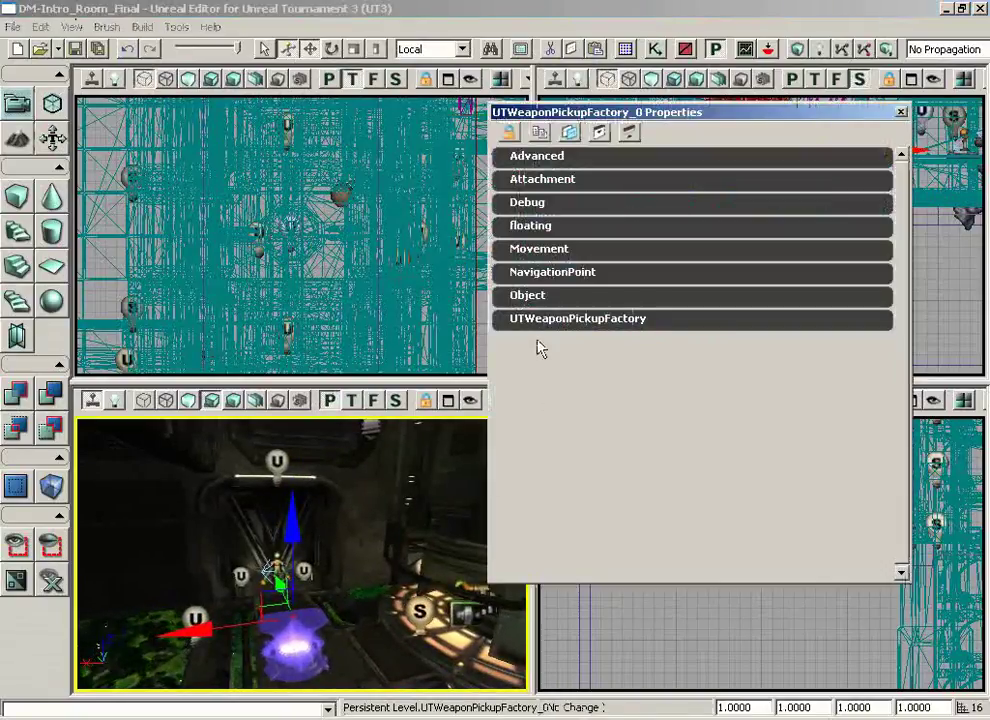
pyautogui.click(538, 319)
pyautogui.click(675, 345)
pyautogui.click(675, 345)
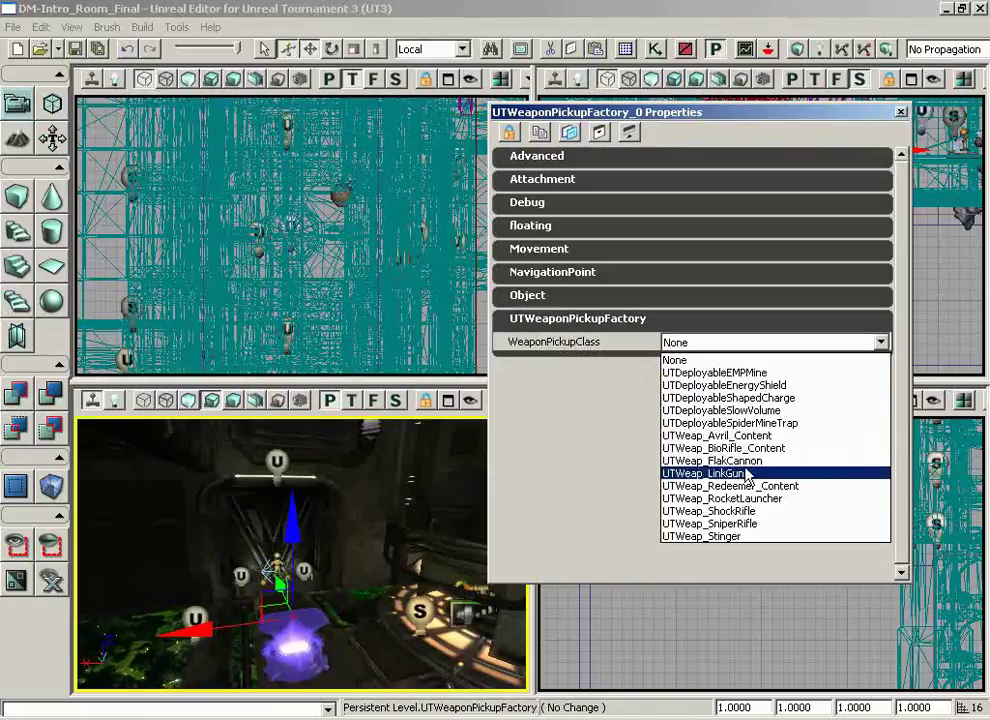
pyautogui.click(740, 537)
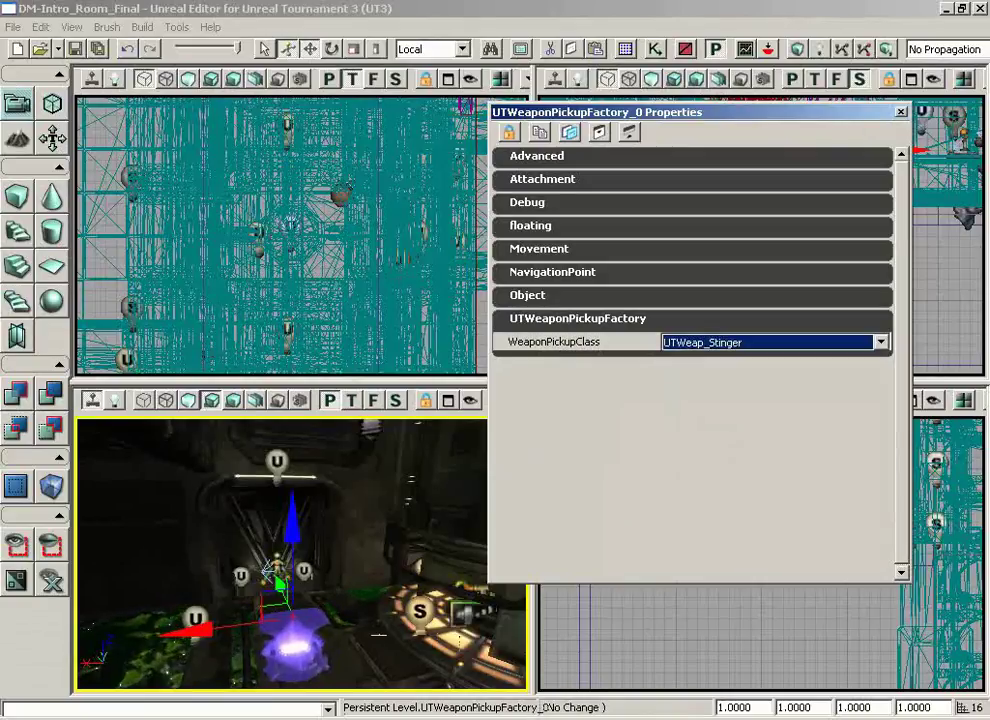
# - Add pickup lights to the weapon pickups using Tools > Add Pickup Lights
pyautogui.moveTo(368, 655); pyautogui.dragTo(330, 662)
pyautogui.click(329, 661)
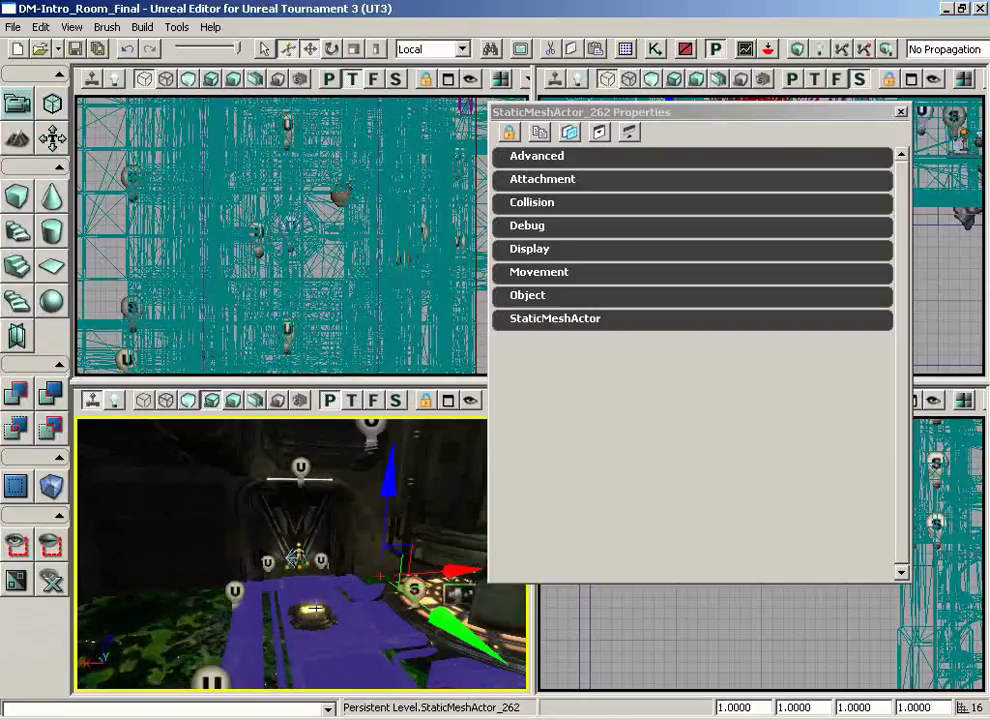
pyautogui.click(177, 28)
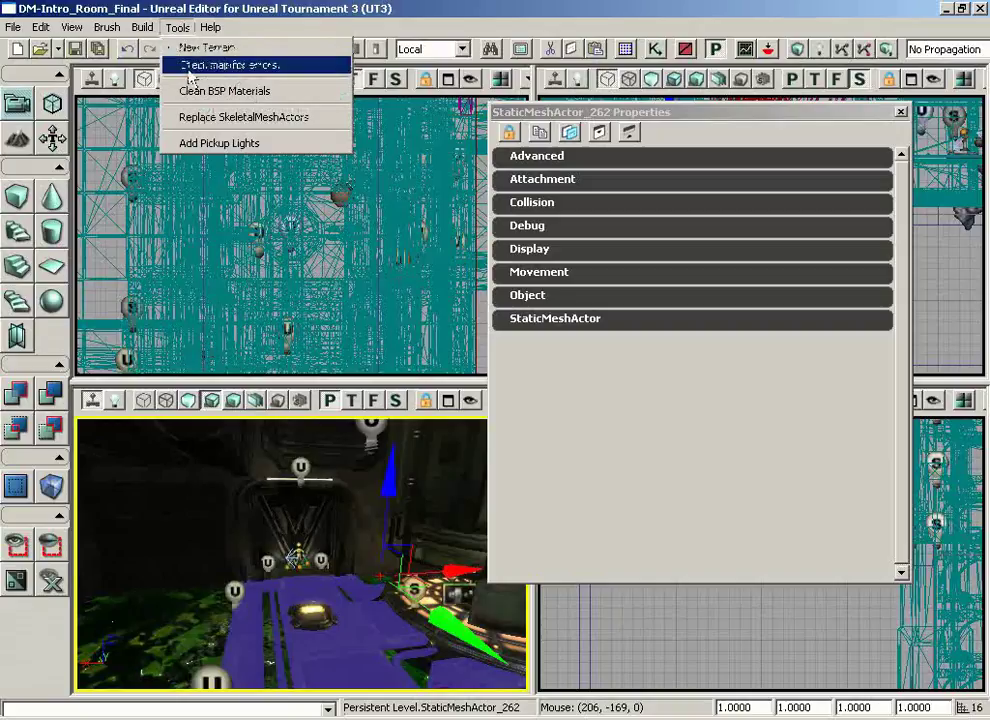
pyautogui.click(231, 146)
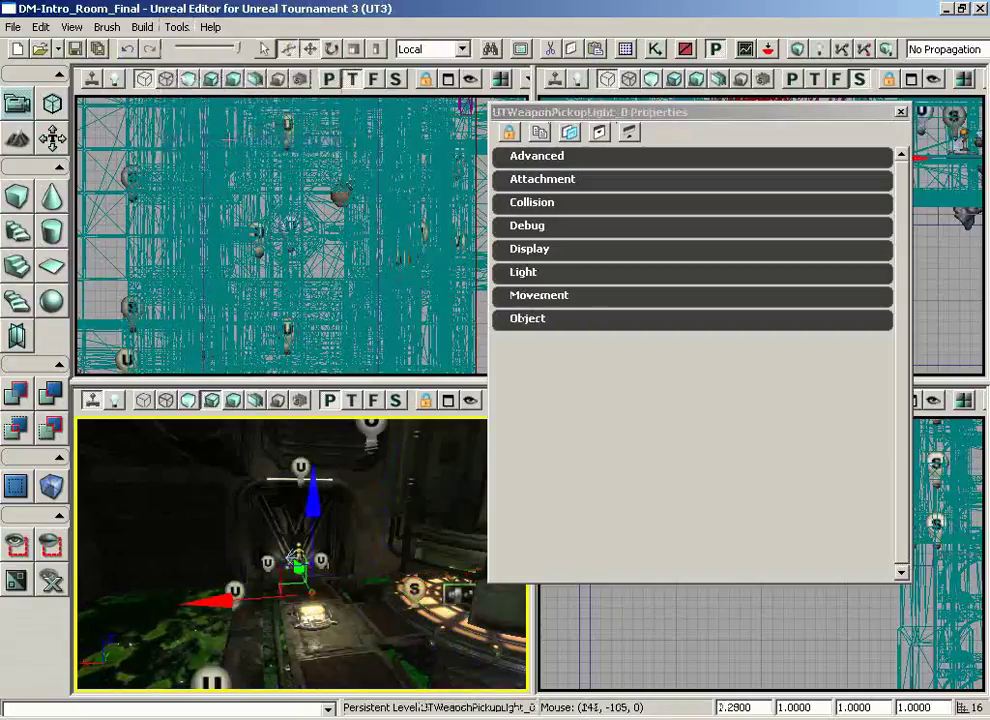
pyautogui.moveTo(320, 600); pyautogui.dragTo(336, 634)
# - Play from the corridor spot, collect and fire the Stinger Minigun, then exit with Esc
pyautogui.rightClick(336, 634)
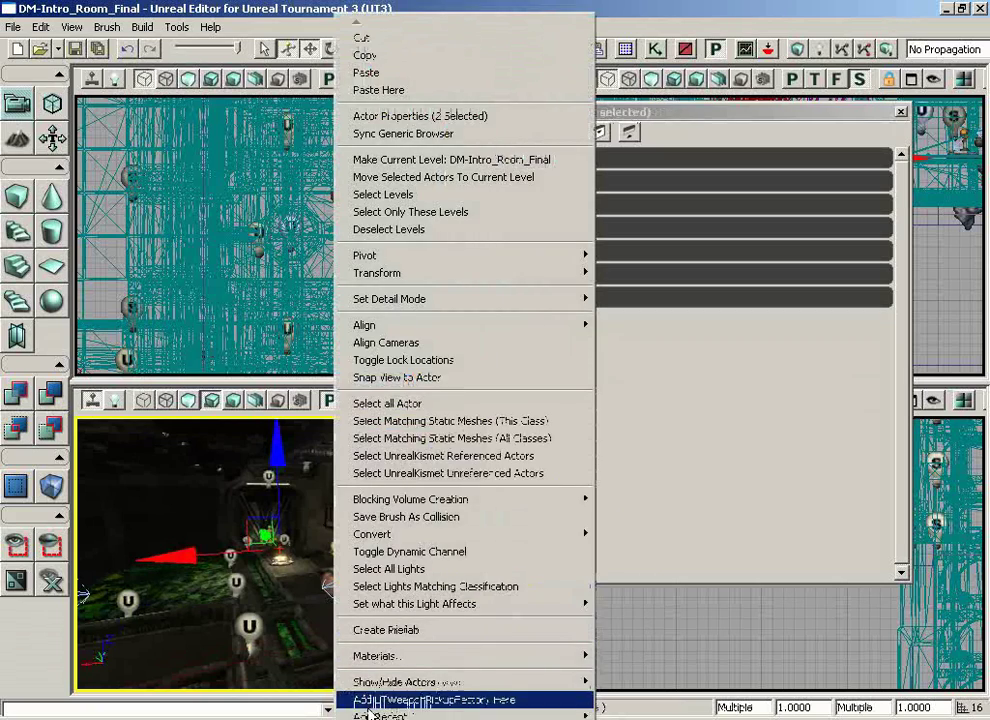
pyautogui.scroll(-3, 360, 712)
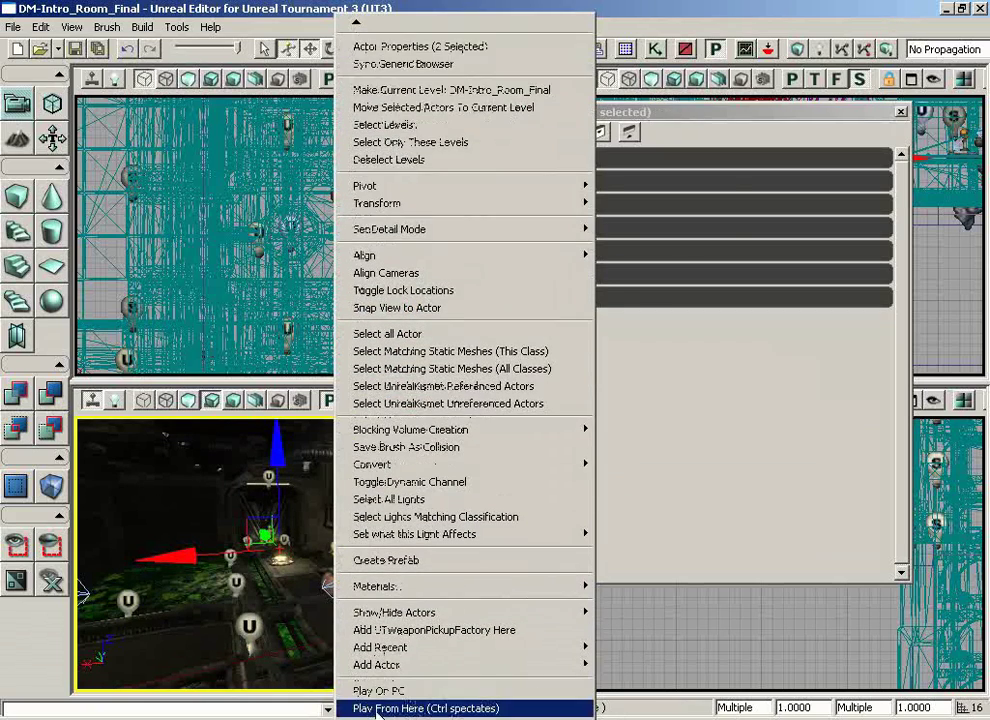
pyautogui.click(385, 707)
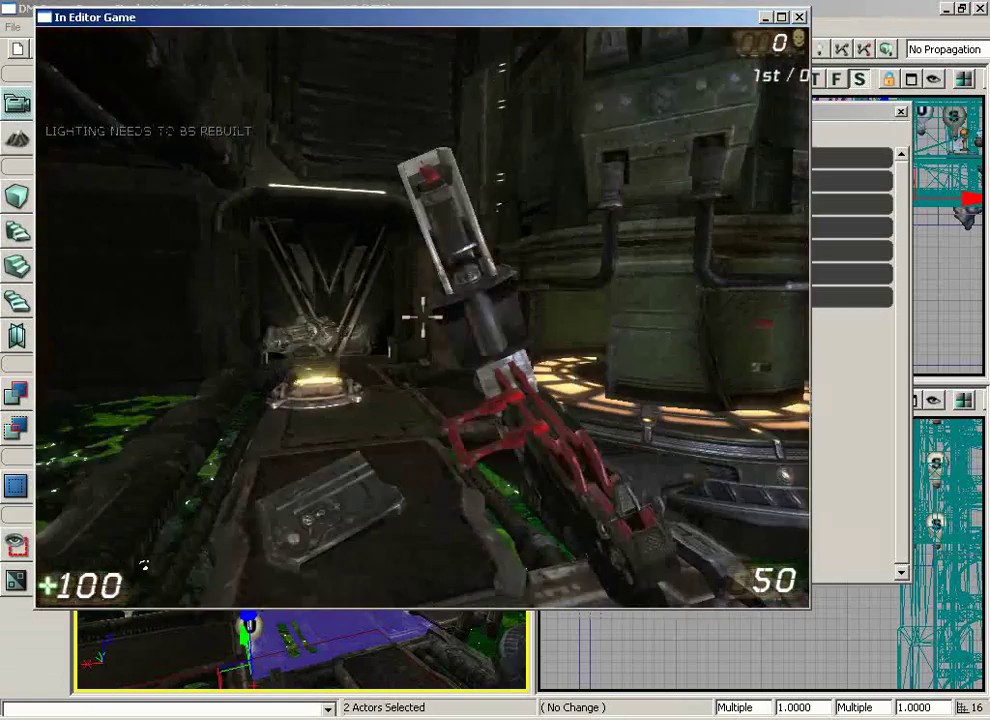
pyautogui.press('w')
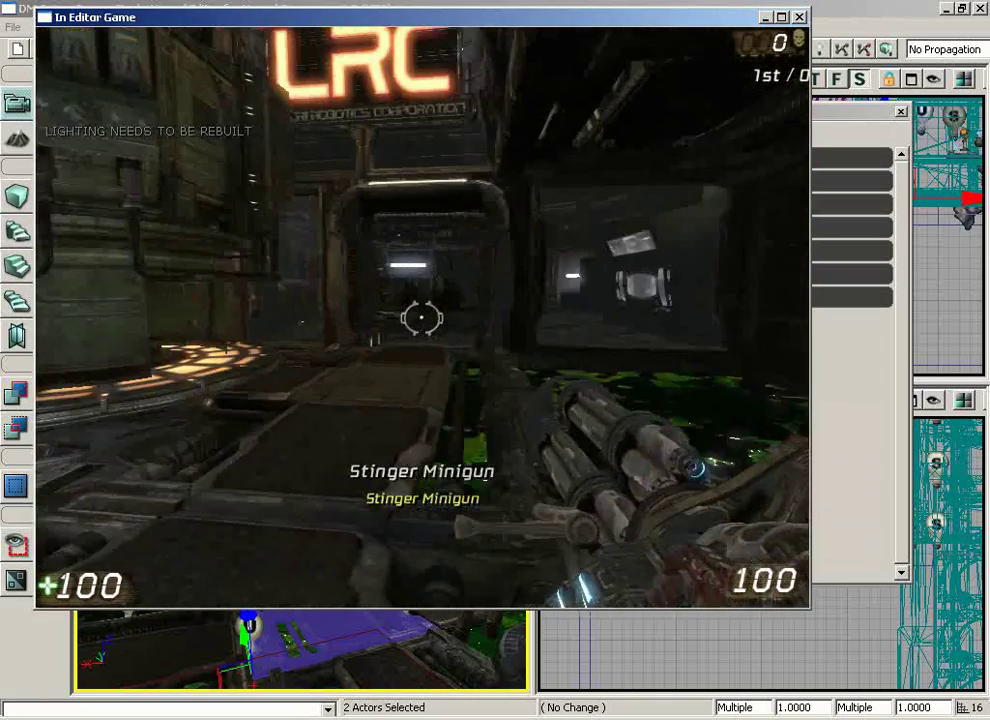
pyautogui.click(420, 317)
pyautogui.click(420, 317)
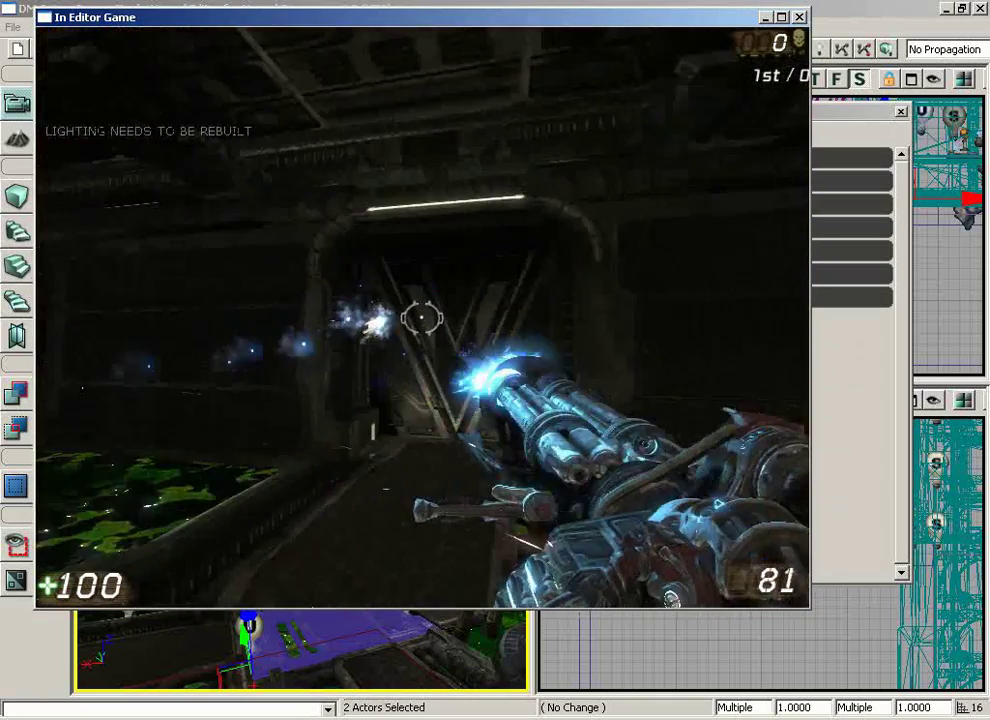
pyautogui.click(420, 317)
pyautogui.press('Escape')
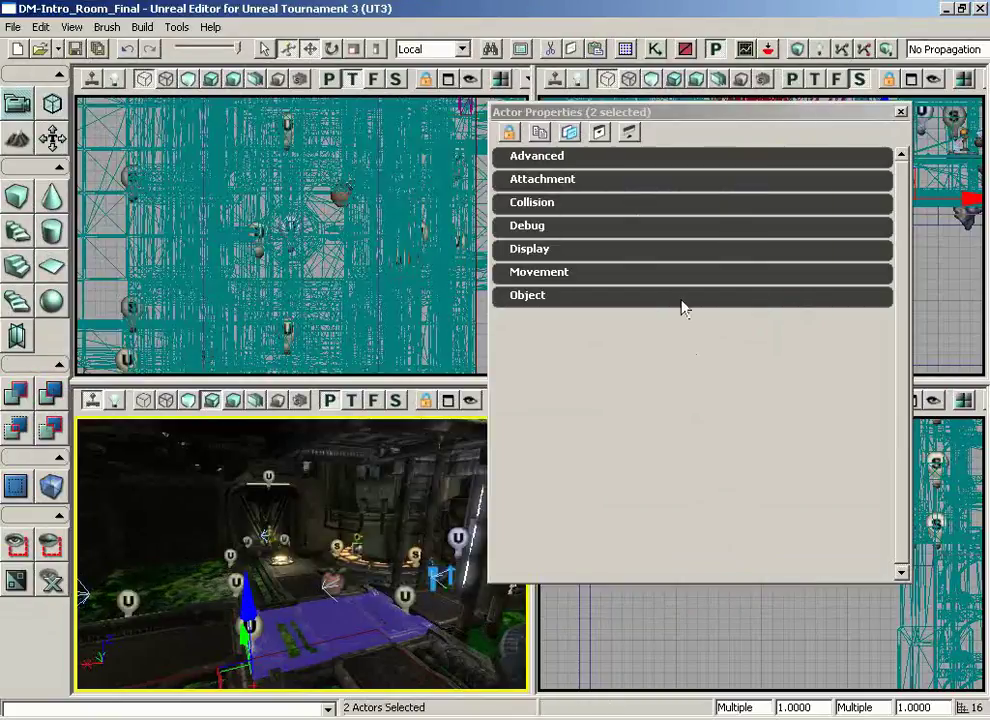
# - Close Actor Properties and reopen the class listing via the Generic Browser's Actor Classes tab
pyautogui.click(901, 111)
pyautogui.moveTo(526, 587); pyautogui.dragTo(352, 541)
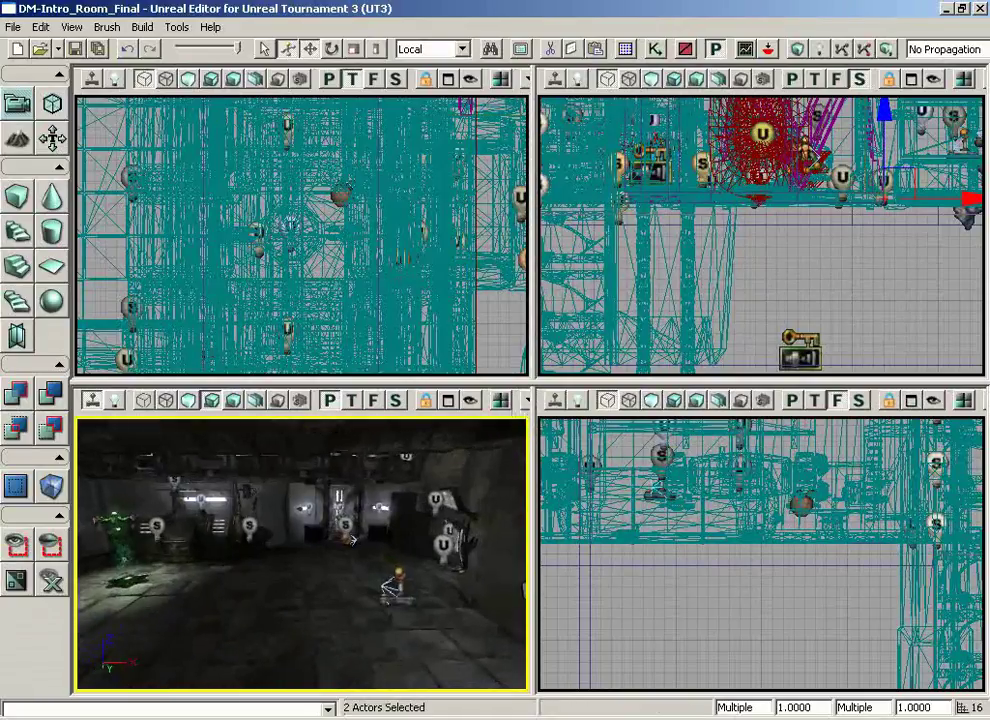
pyautogui.click(71, 27)
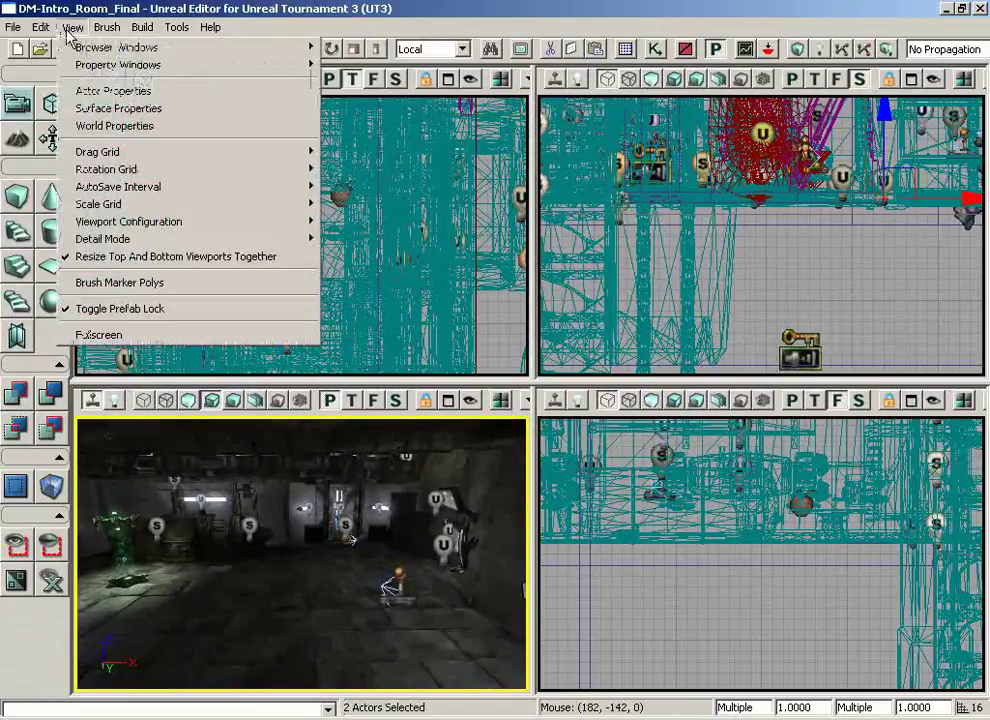
pyautogui.moveTo(133, 47)
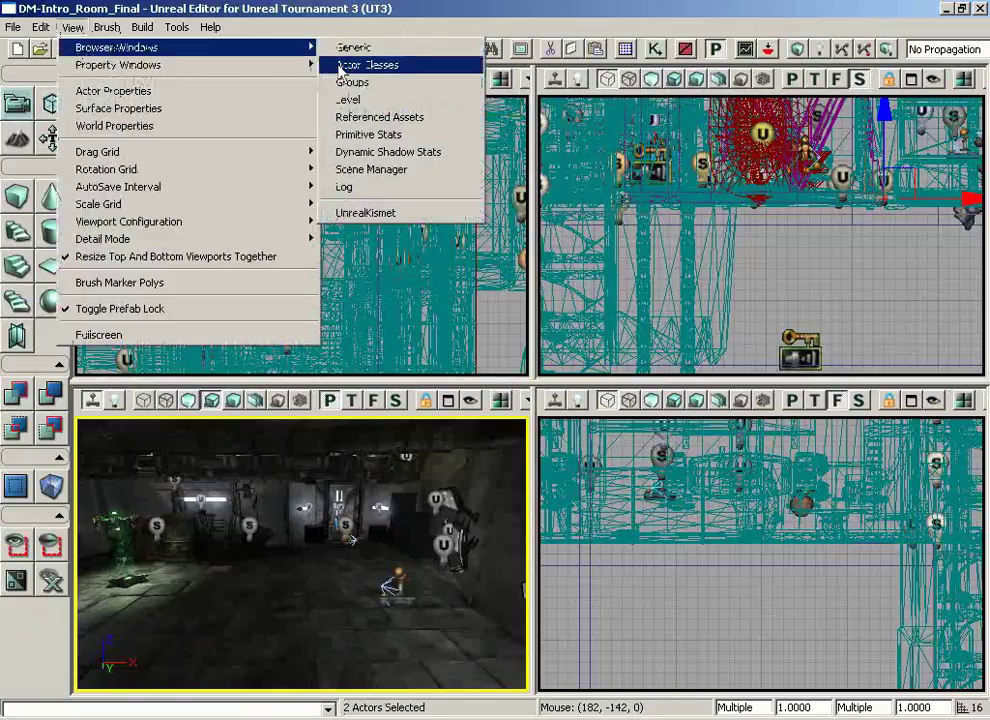
pyautogui.click(355, 64)
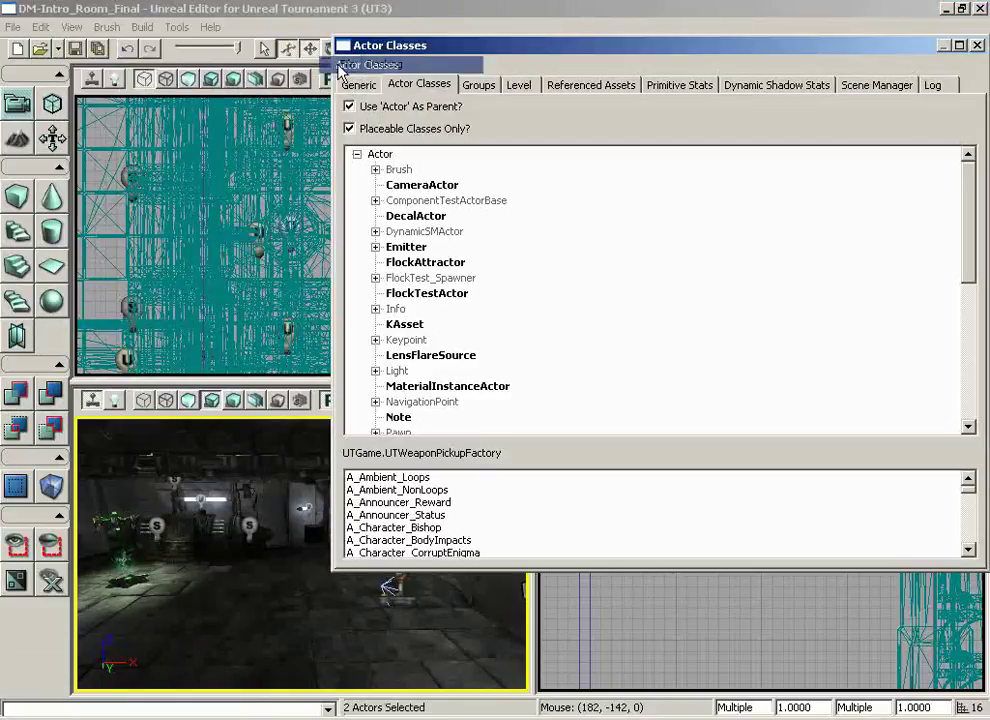
pyautogui.click(977, 46)
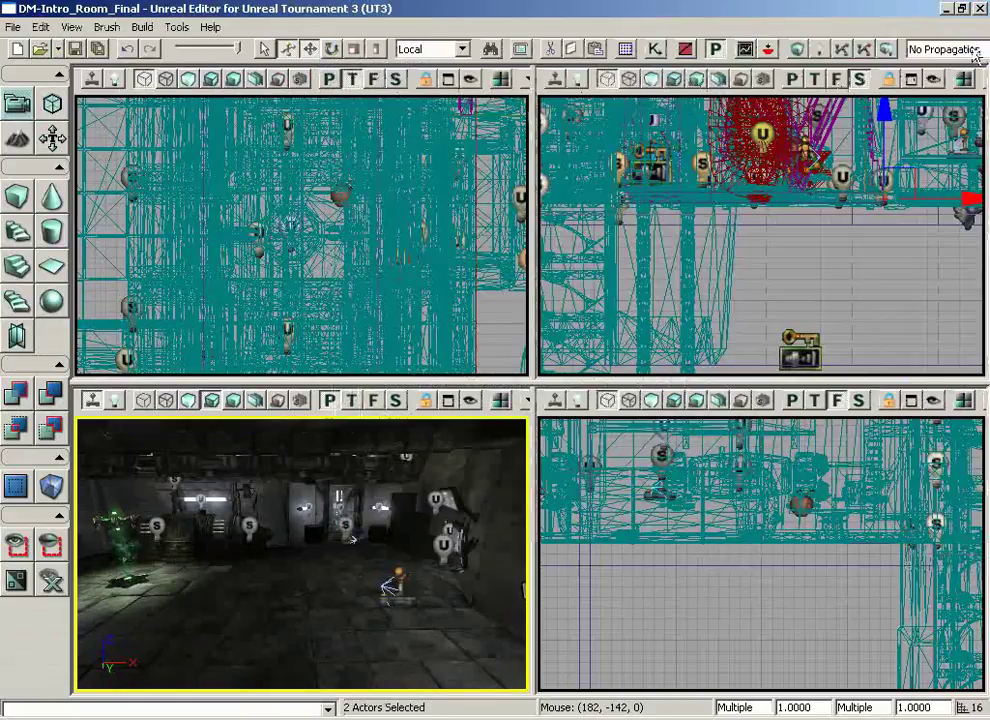
pyautogui.click(627, 50)
pyautogui.click(424, 86)
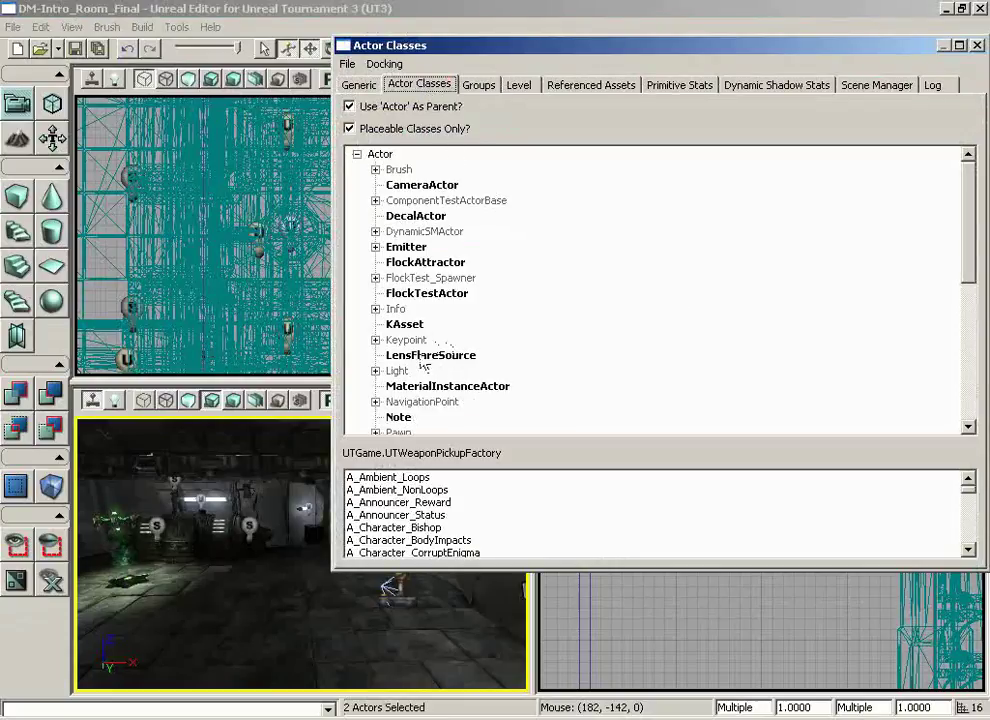
pyautogui.click(376, 402)
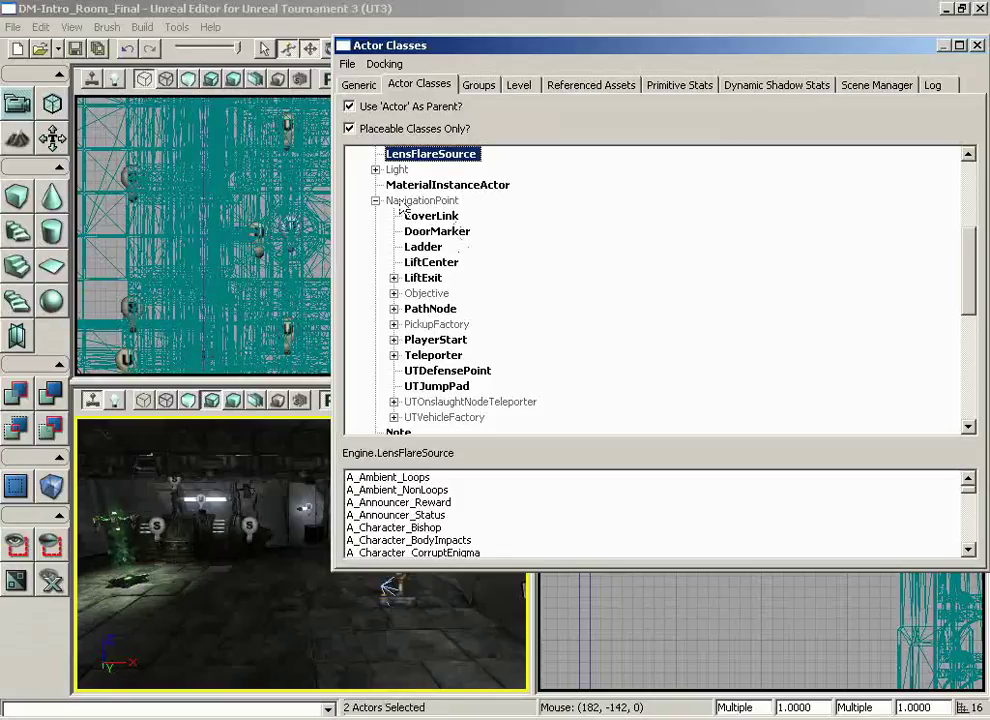
pyautogui.scroll(-1, 505, 213)
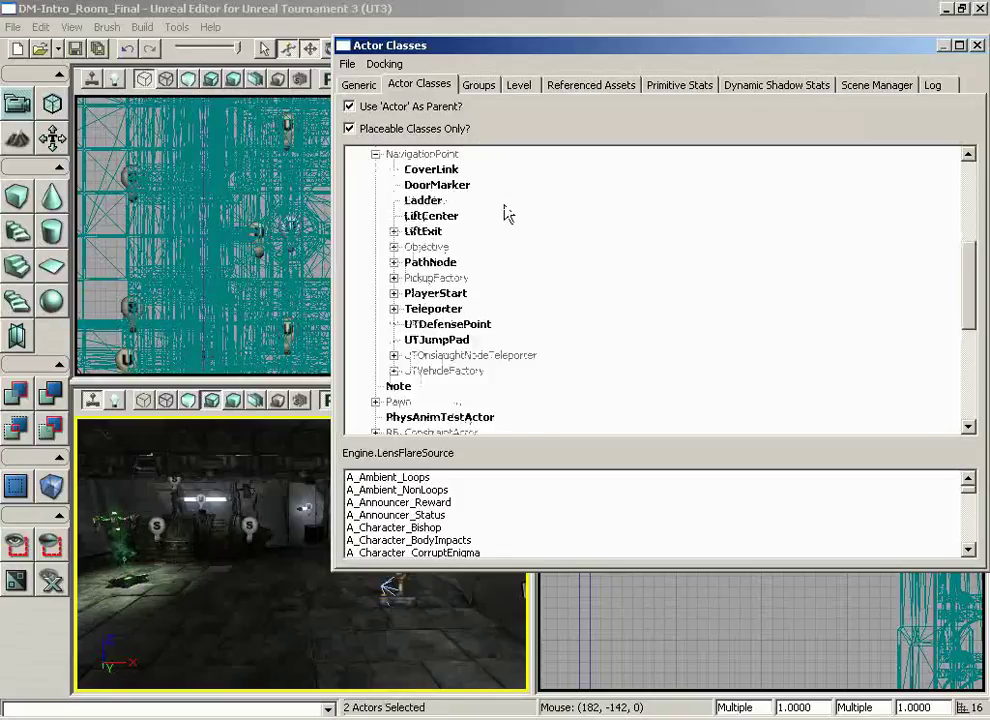
pyautogui.scroll(1, 505, 213)
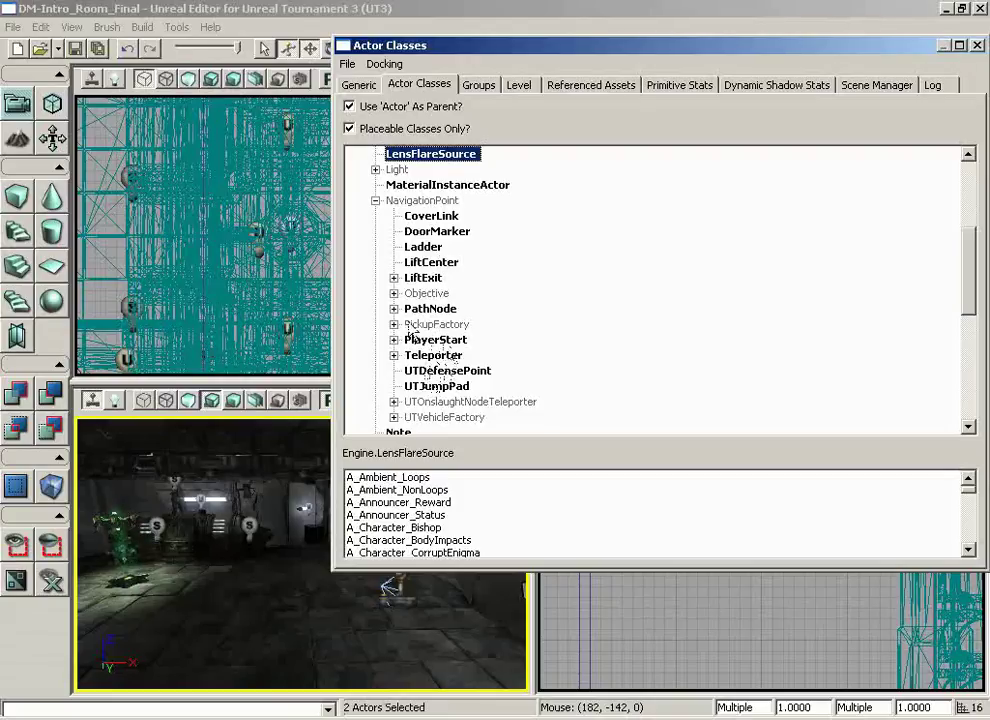
# - Expand UTVehicleFactory and select the UTVehicleFactory_Scorpion class
pyautogui.click(394, 324)
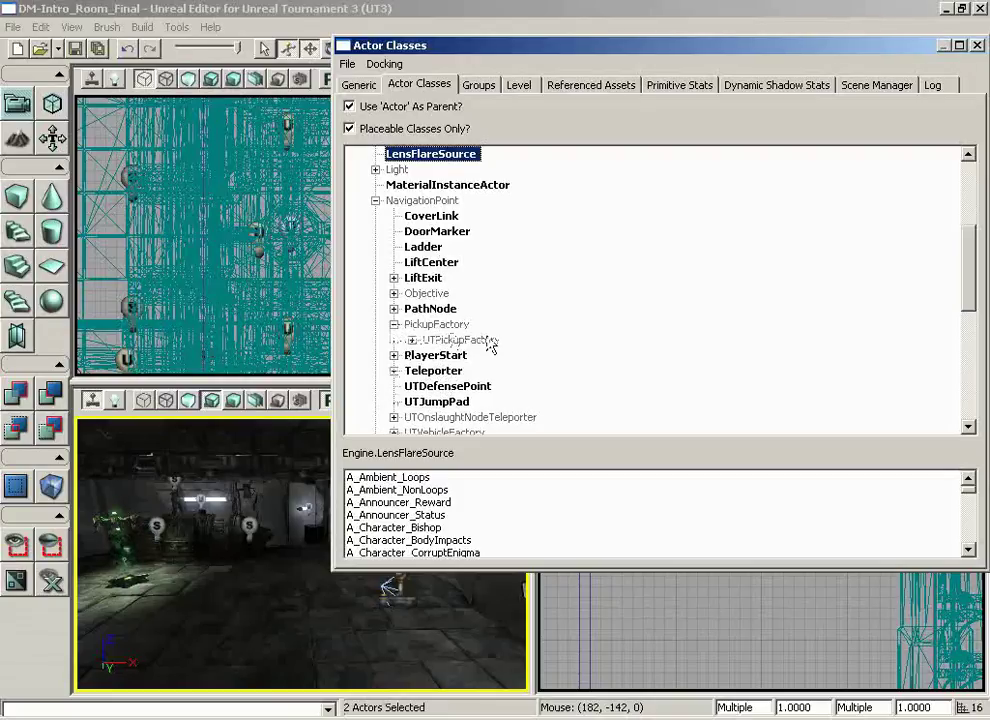
pyautogui.click(412, 340)
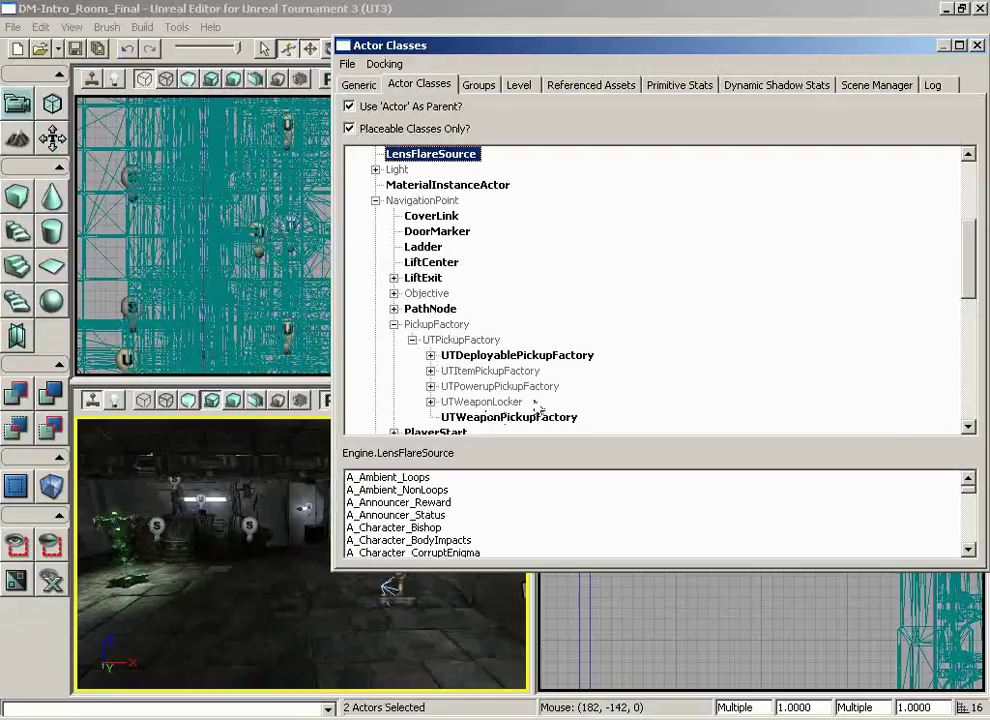
pyautogui.click(394, 324)
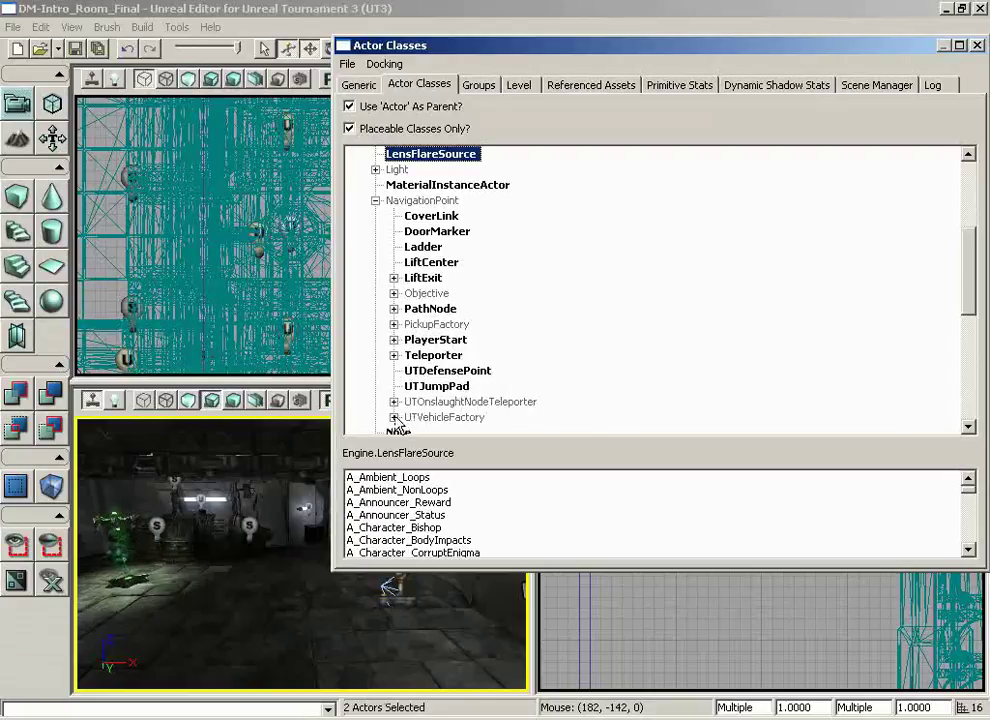
pyautogui.click(394, 417)
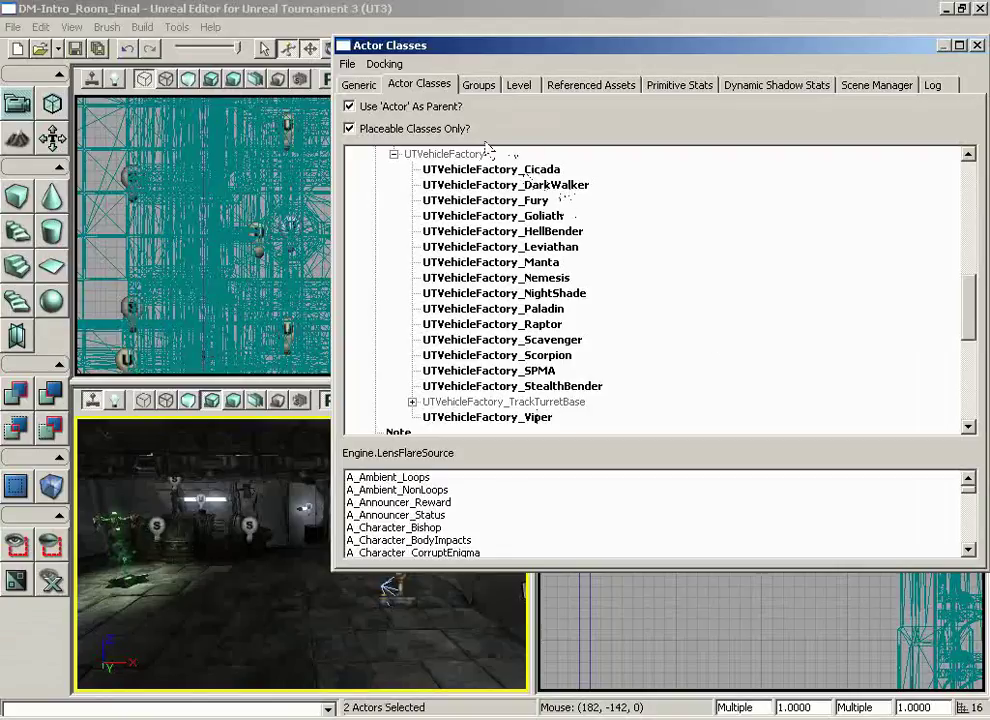
pyautogui.click(549, 356)
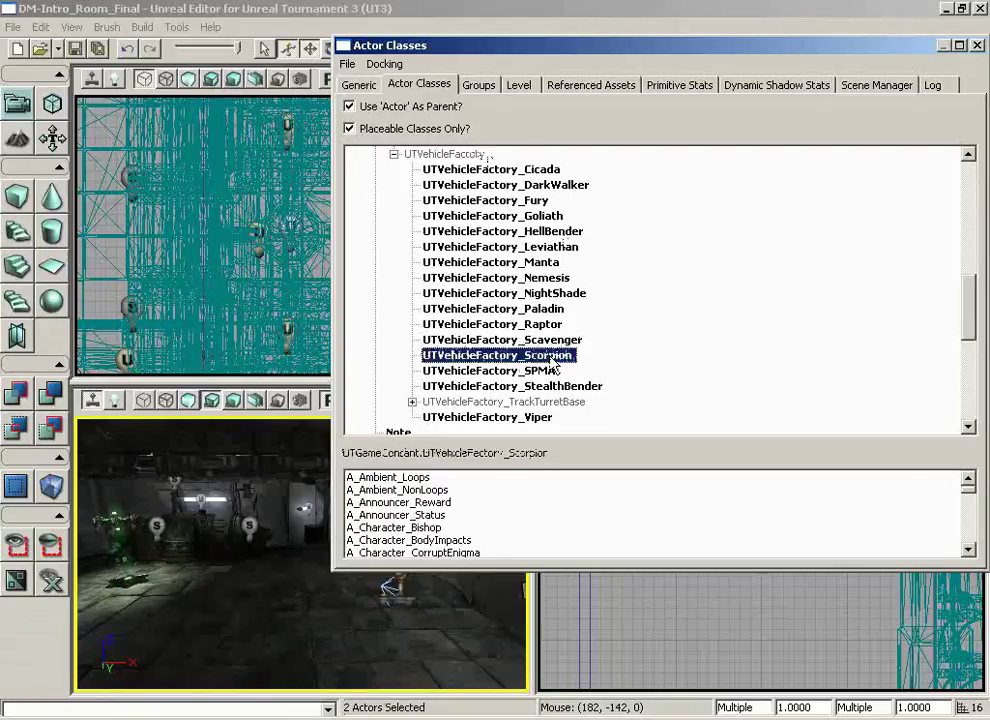
# - Add a UTVehicleFactory_Scorpion on the room floor and close the Actor Classes browser
pyautogui.rightClick(213, 600)
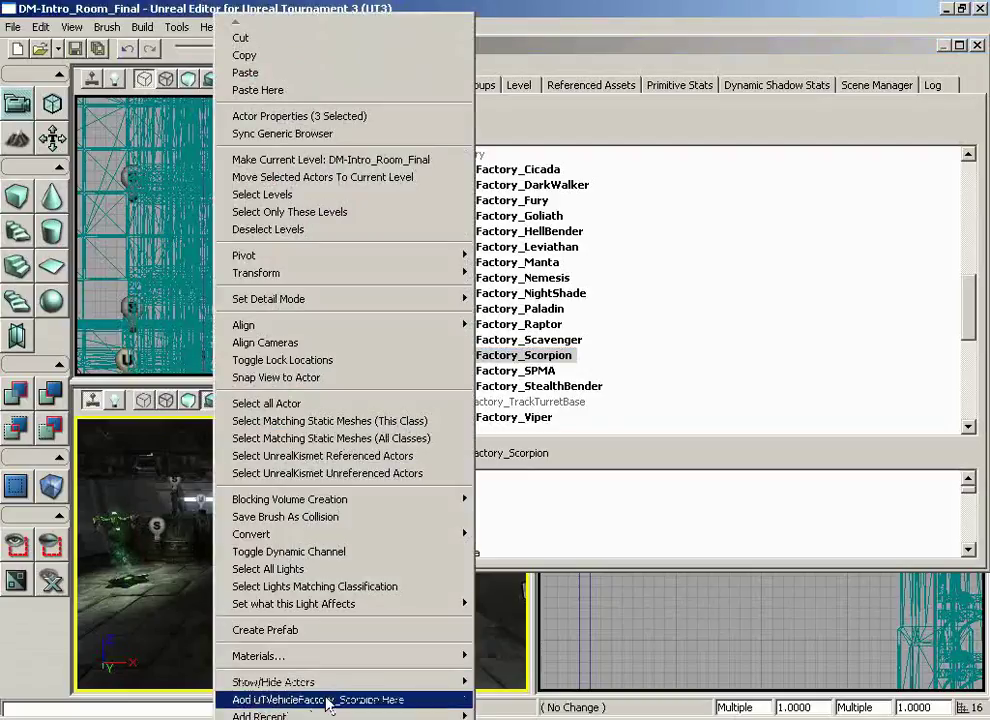
pyautogui.click(256, 700)
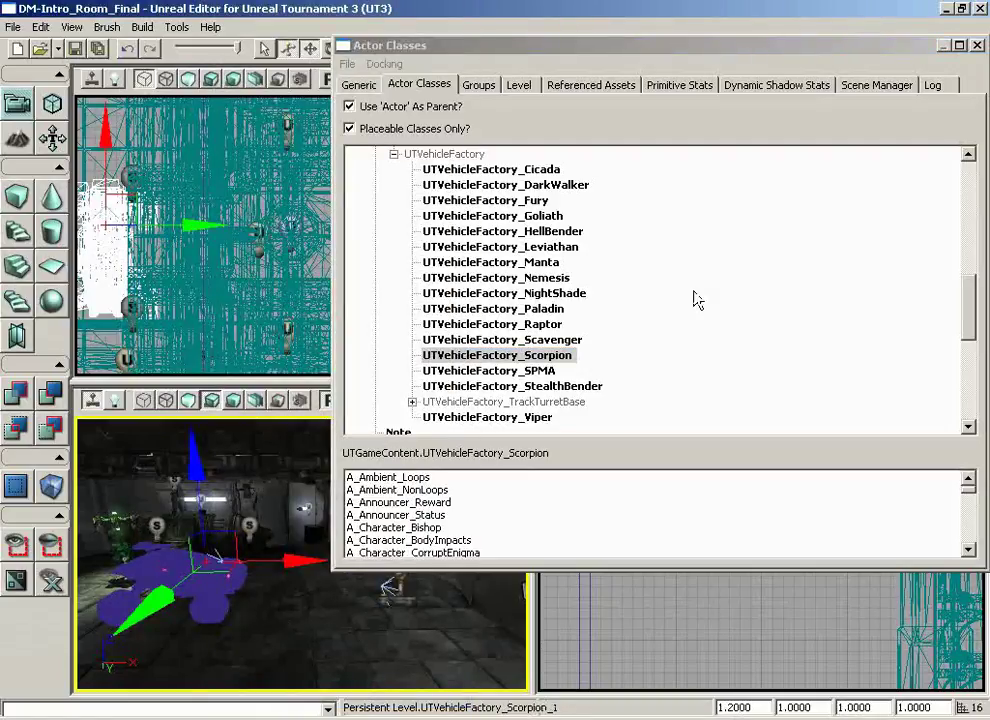
pyautogui.click(977, 46)
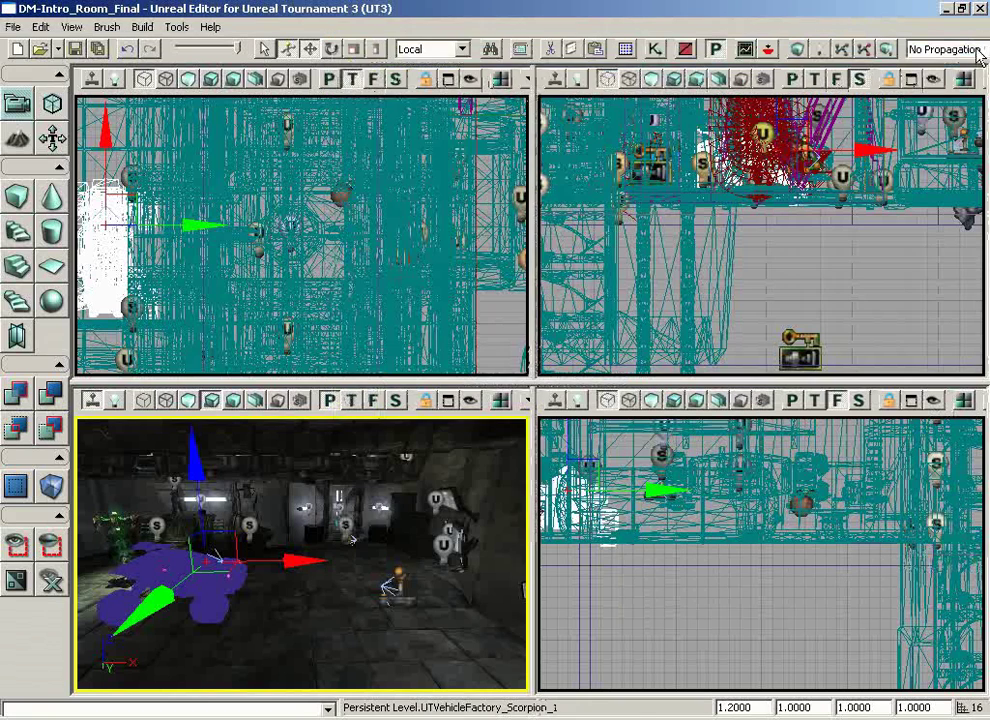
# - Launch an in-editor play-test, walk to the parked Scorpion and enter it with E
pyautogui.rightClick(334, 646)
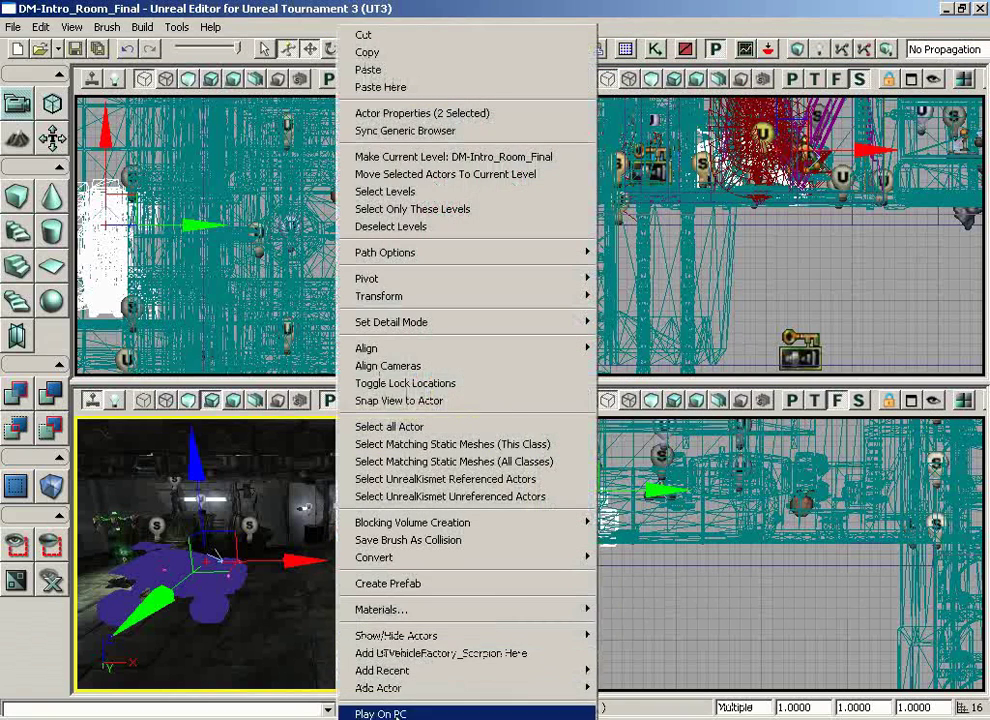
pyautogui.click(380, 713)
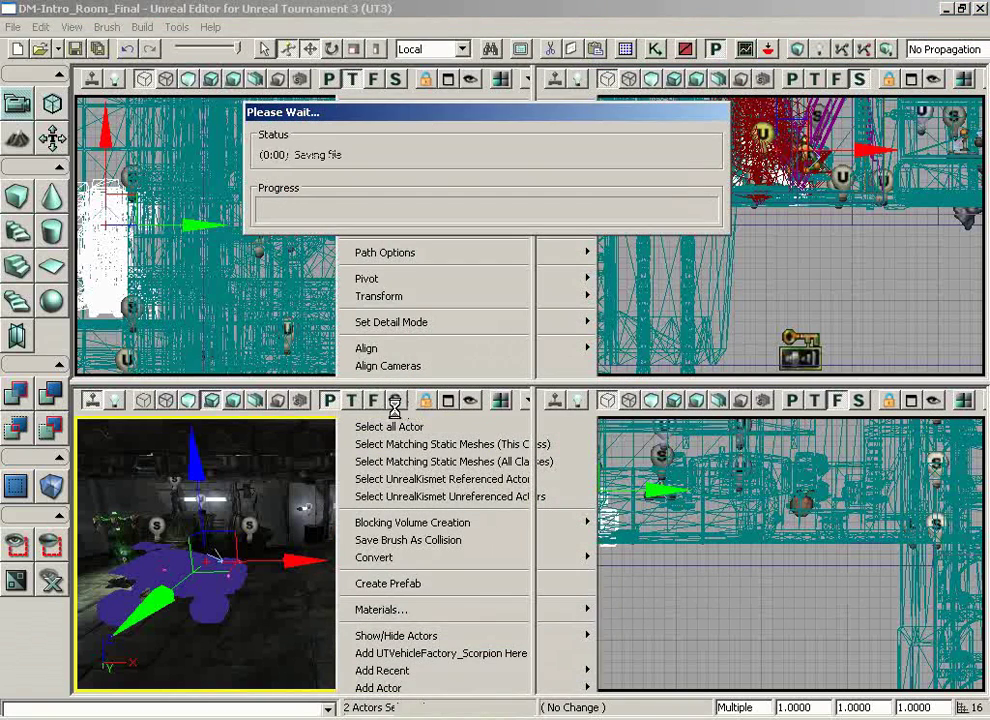
pyautogui.scroll(-1, 422, 318)
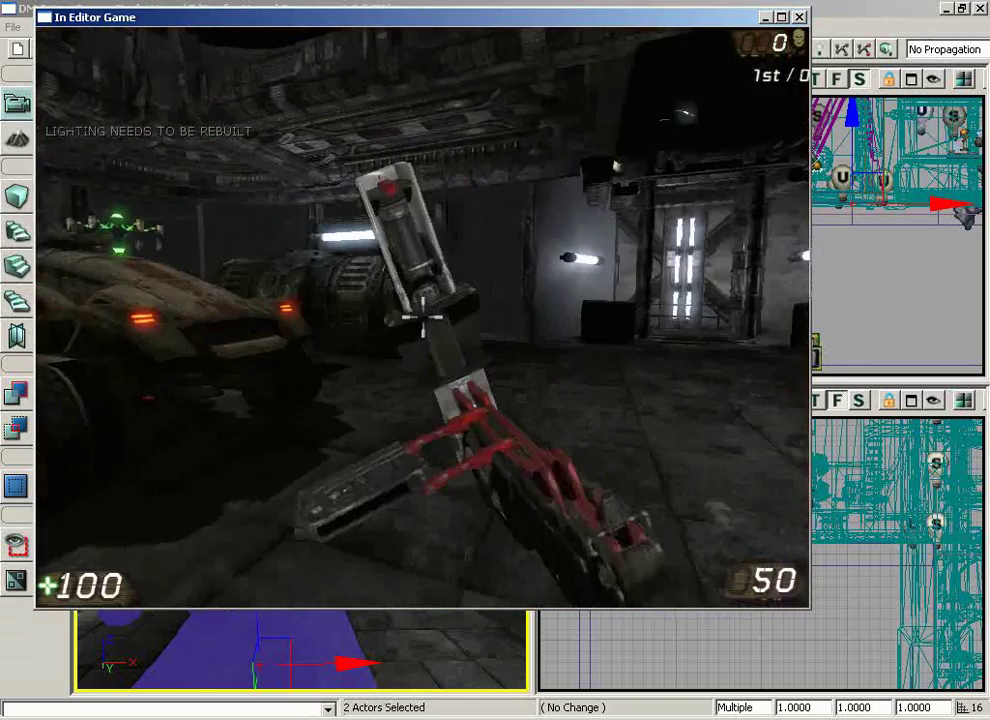
pyautogui.press('w')
pyautogui.press('a')
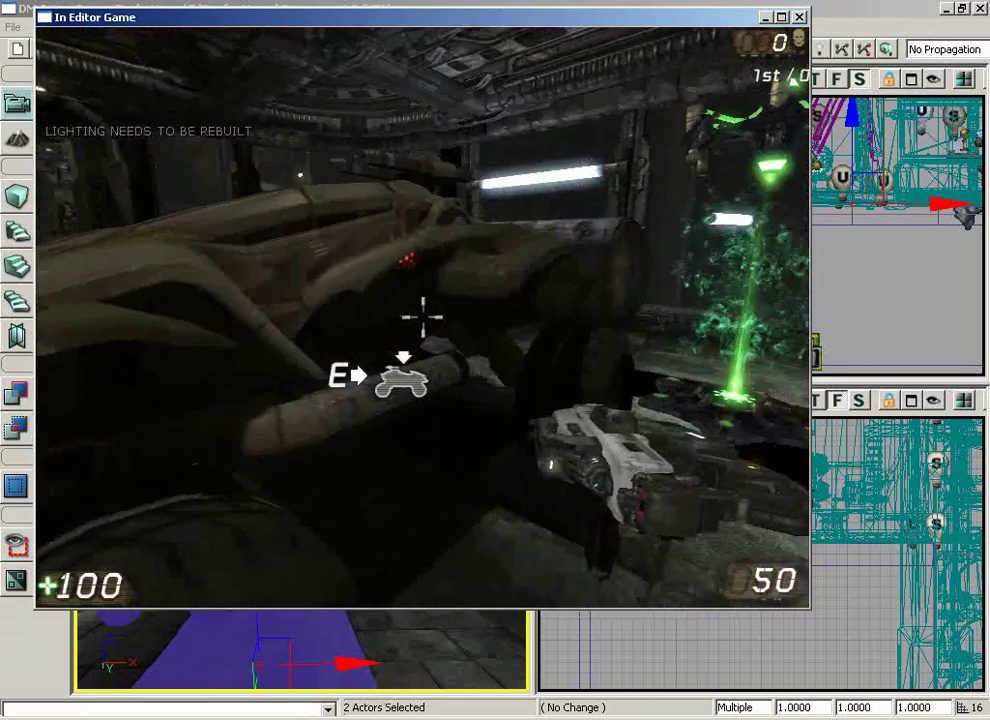
pyautogui.press('e')
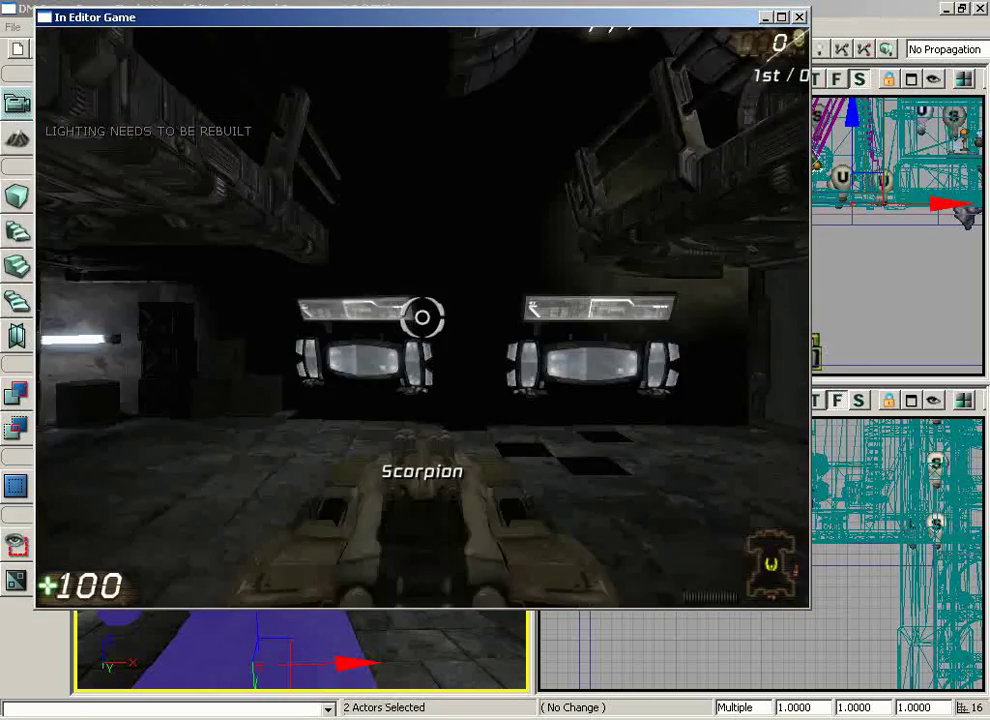
# - Drive the Scorpion through the CRC doorway and down the corridor, then exit it
pyautogui.press('w')
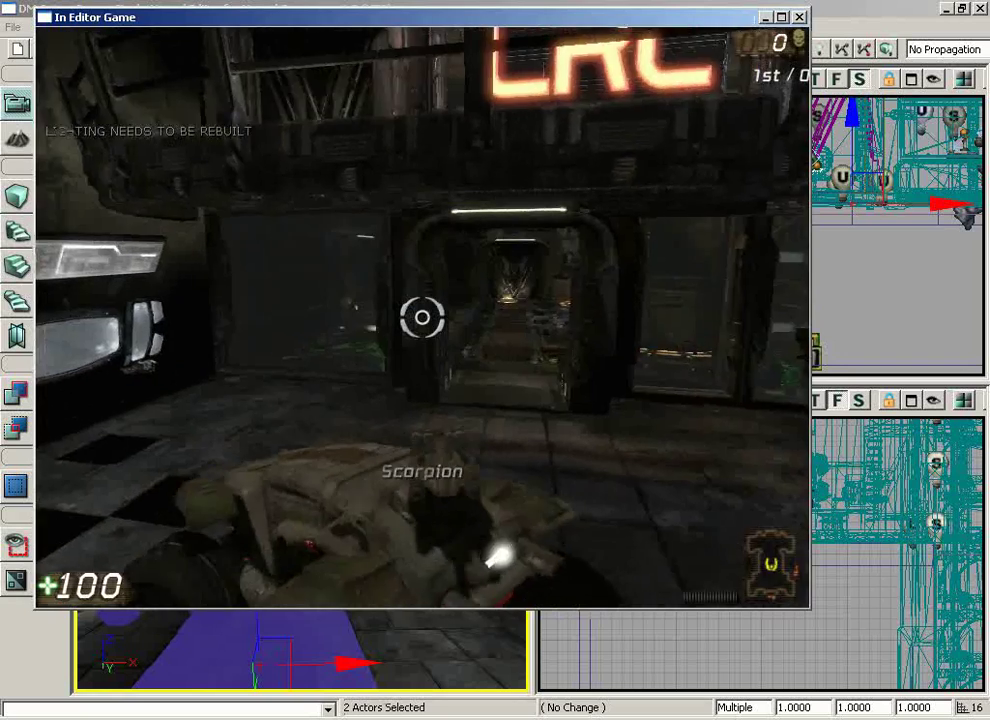
pyautogui.press('w')
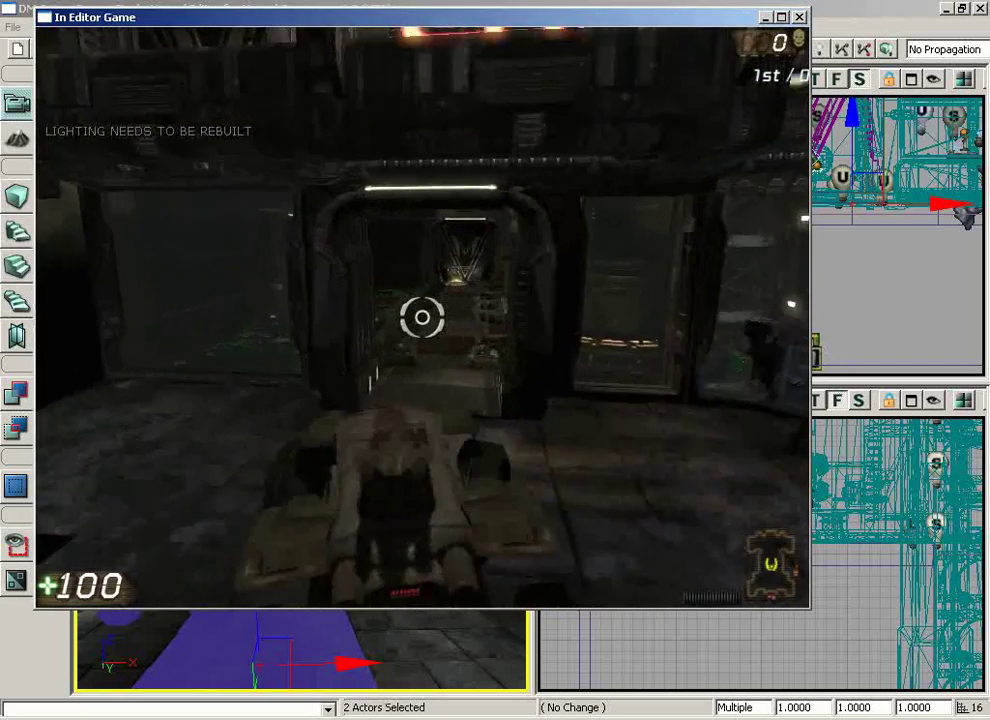
pyautogui.press('w')
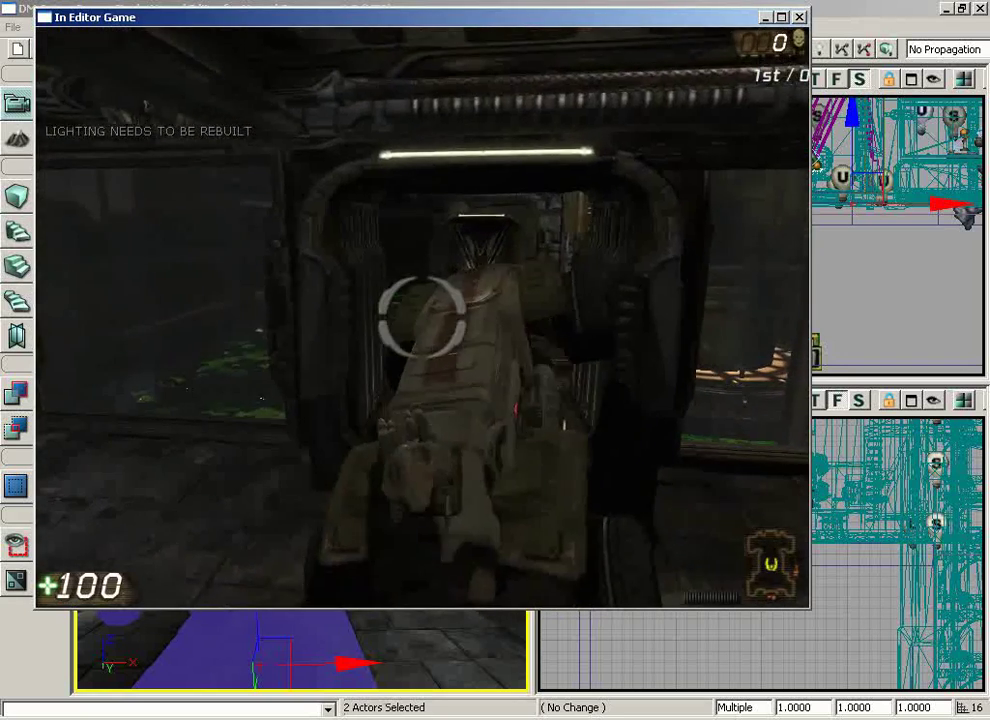
pyautogui.press('d')
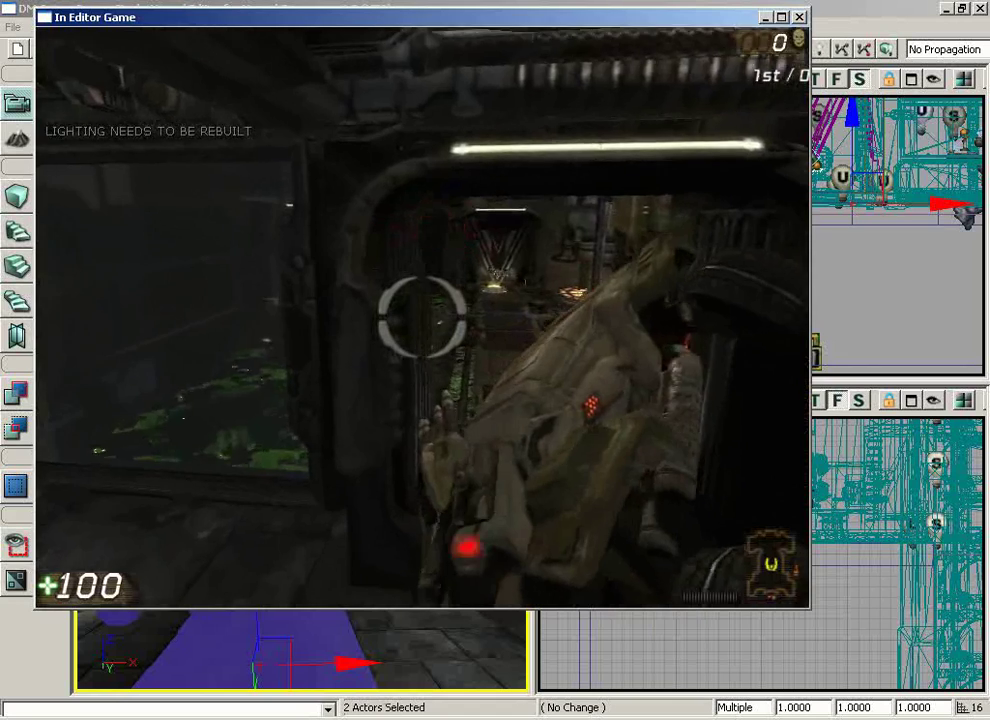
pyautogui.press('w')
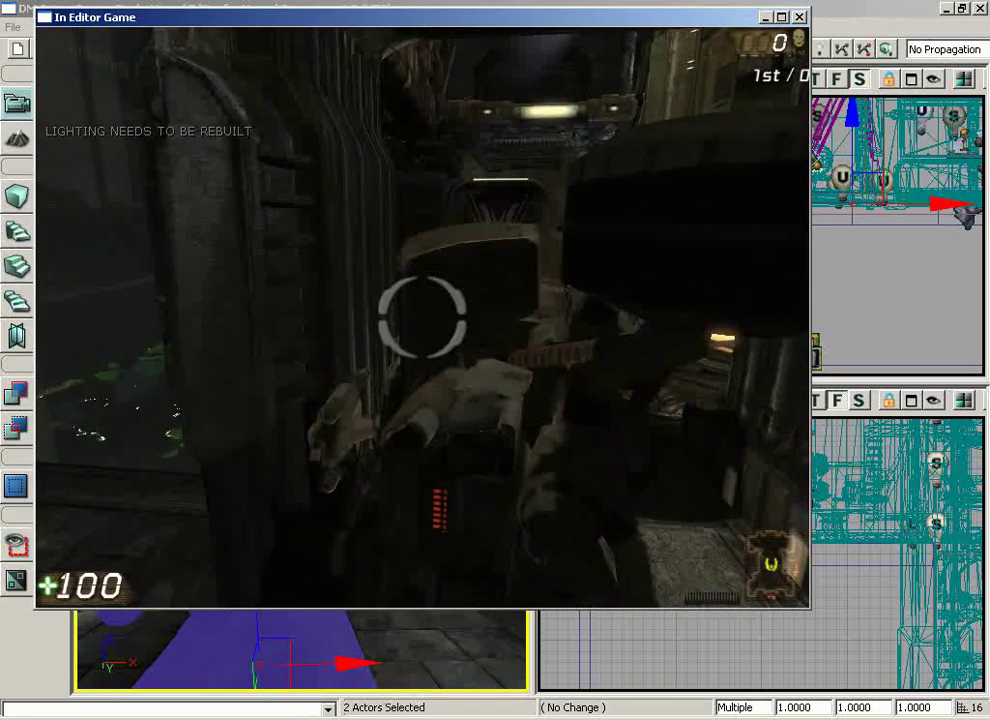
pyautogui.press('e')
pyautogui.press('Escape')
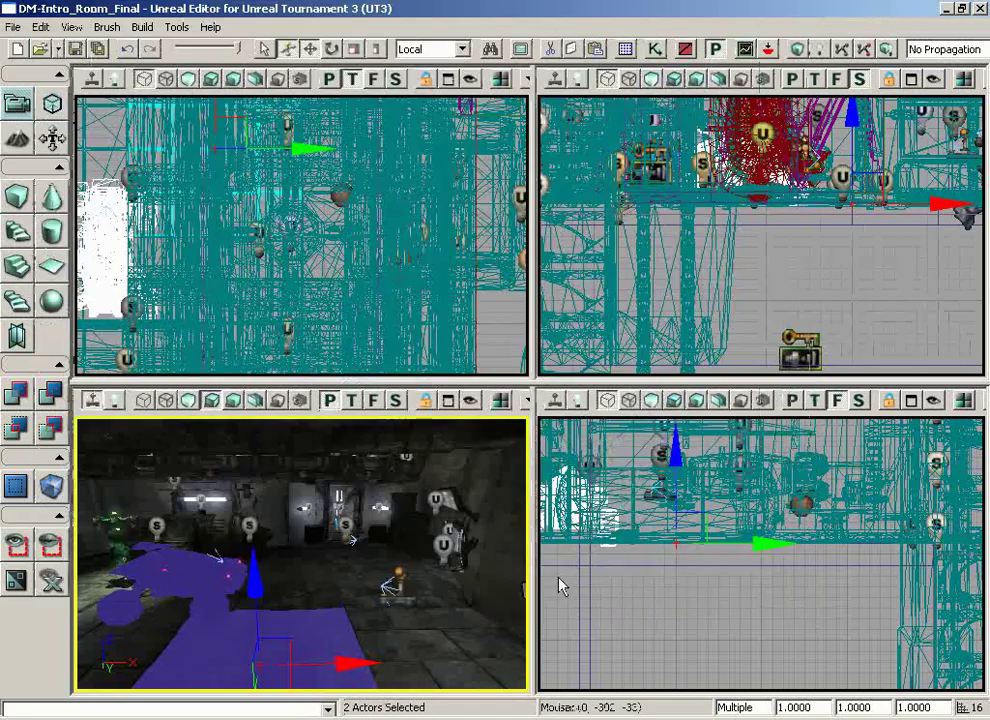